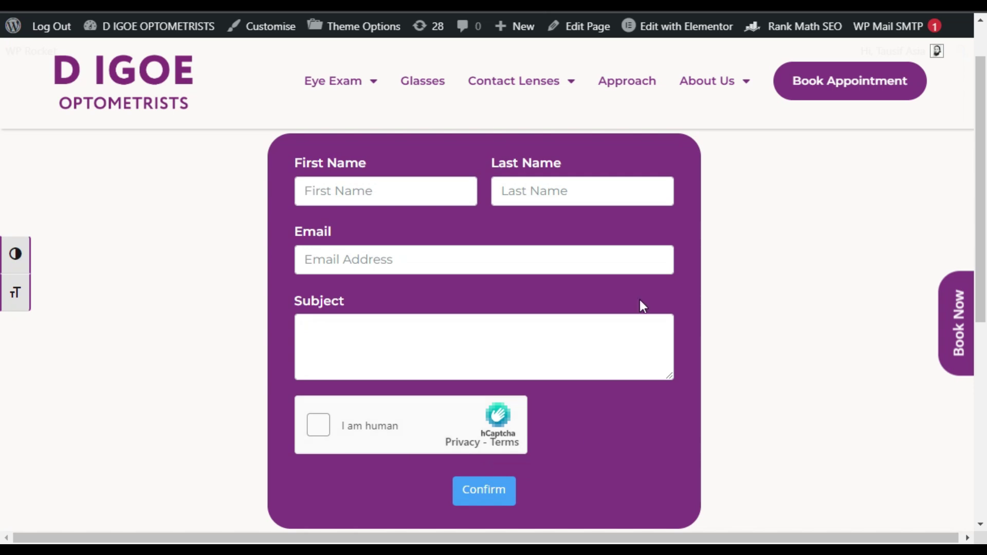
- From the Dashboard, create a new blank Fluent Forms form (#12) via New Form and open it in the editor
mouse_move(143, 29)
click(137, 58)
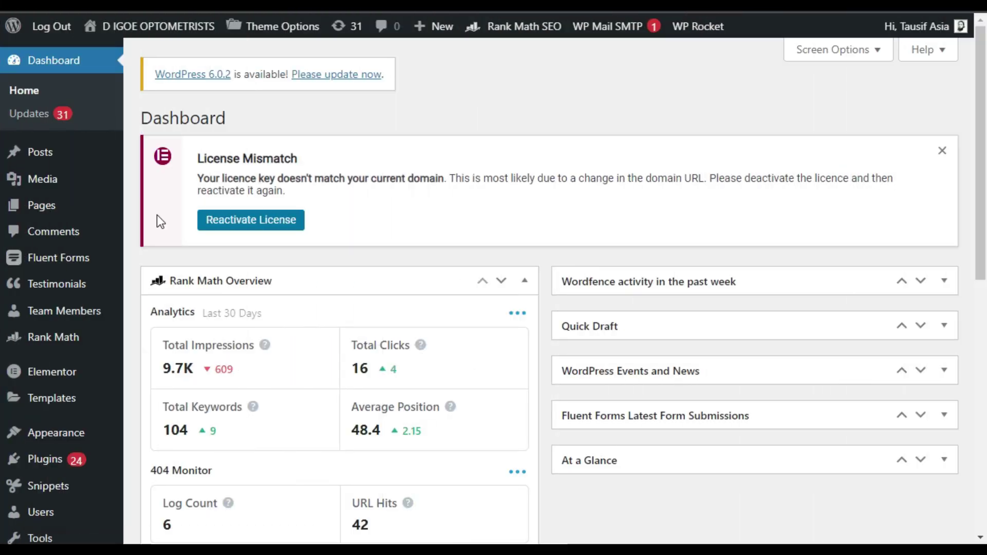
mouse_move(35, 267)
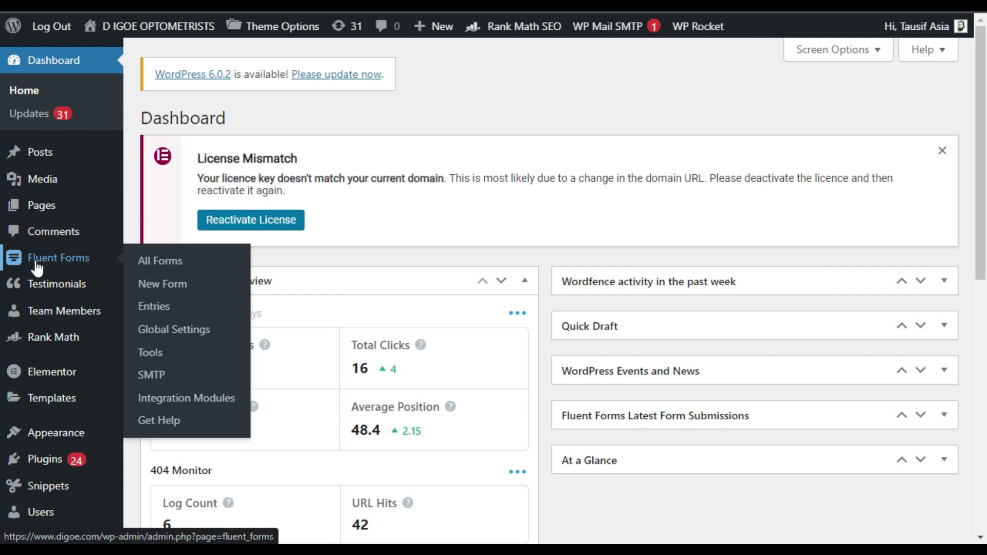
click(157, 288)
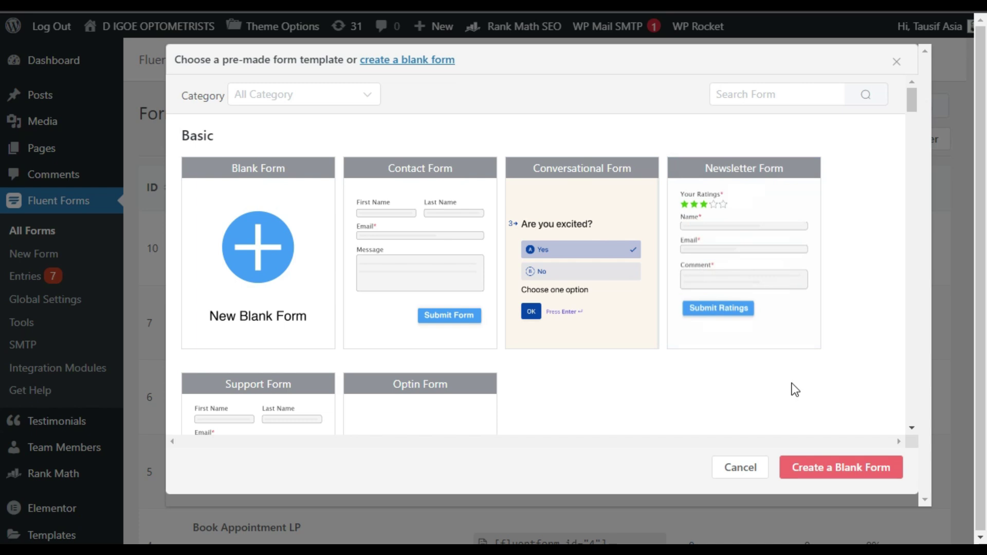
scroll(543, 339, down, 2)
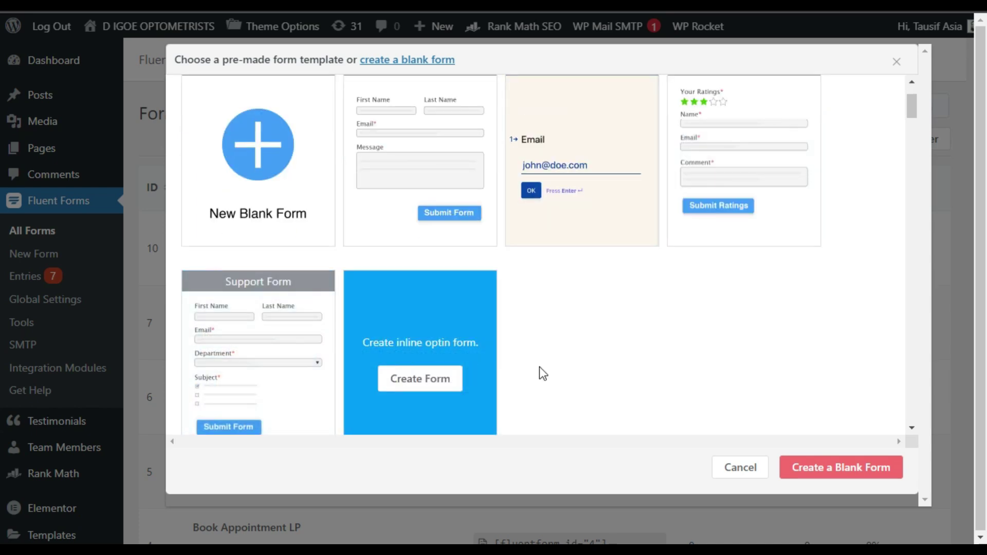
click(436, 382)
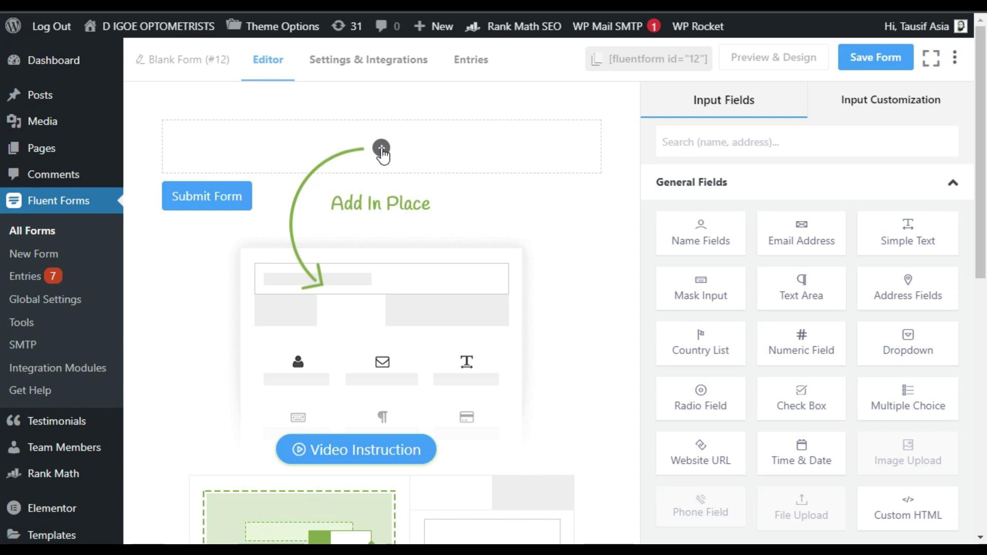
- Add Name (First/Last), Email Address and Text Area fields to the form in sequence
click(381, 151)
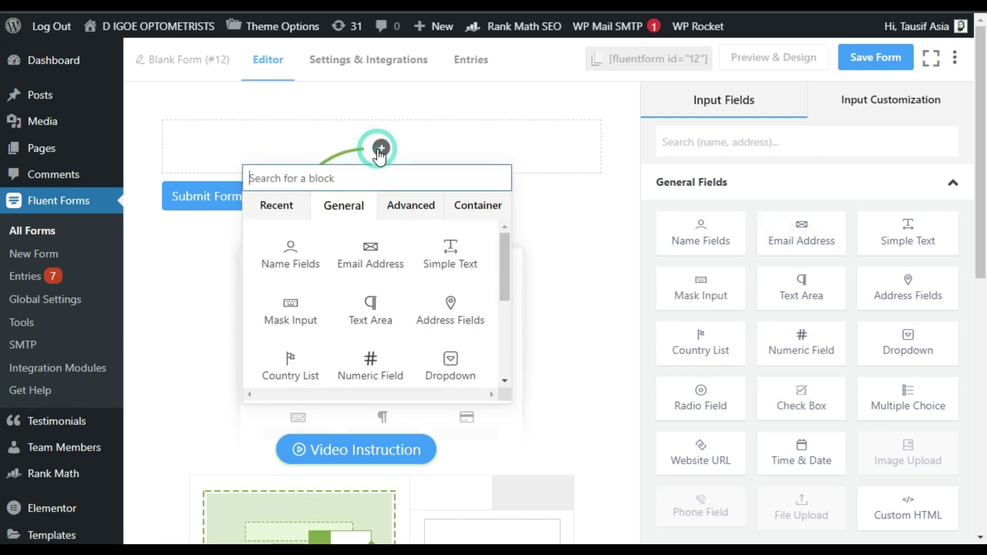
click(290, 267)
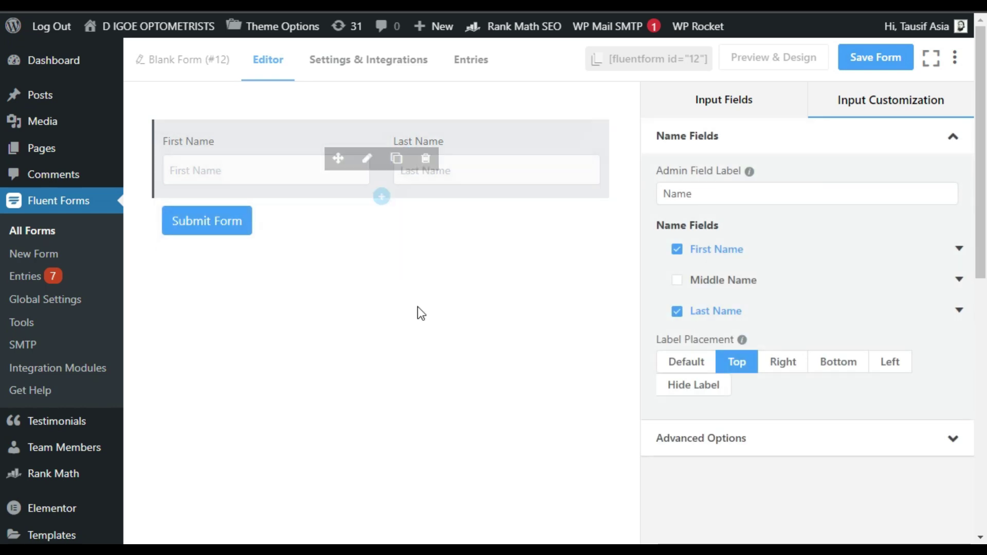
click(381, 197)
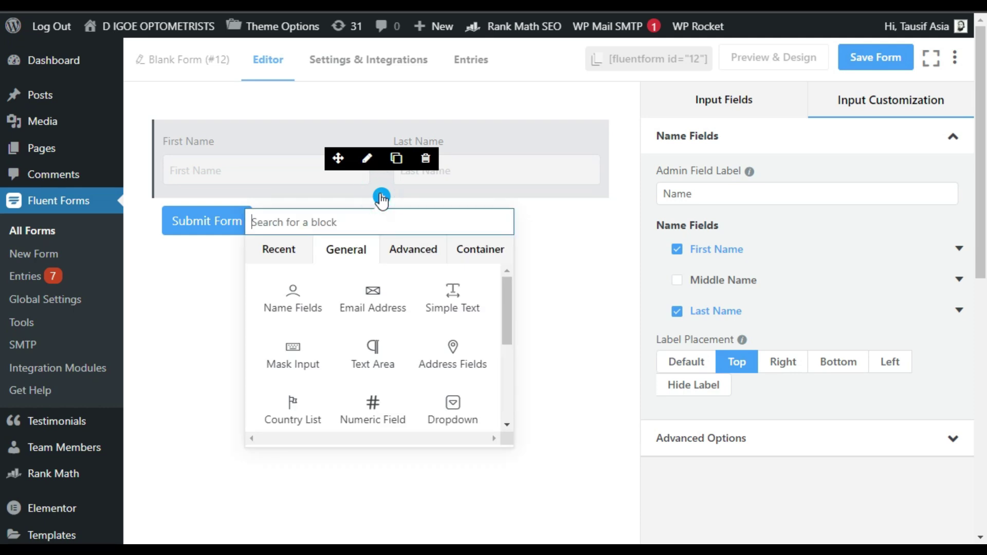
click(380, 325)
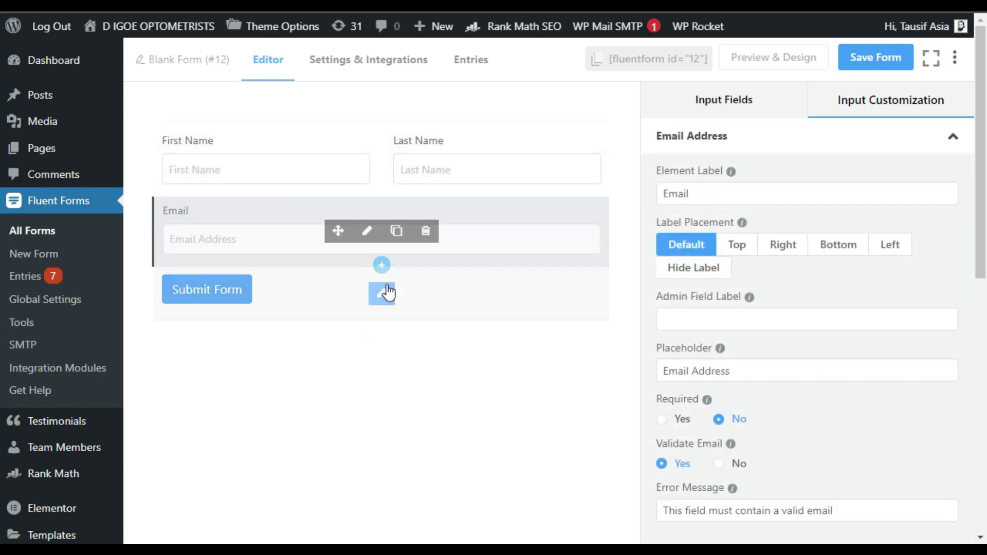
click(381, 265)
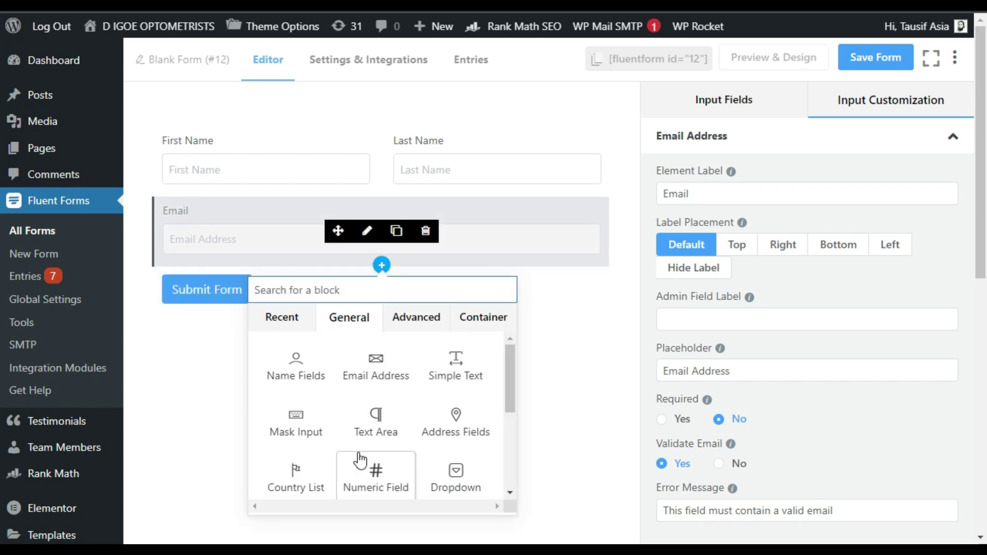
click(378, 424)
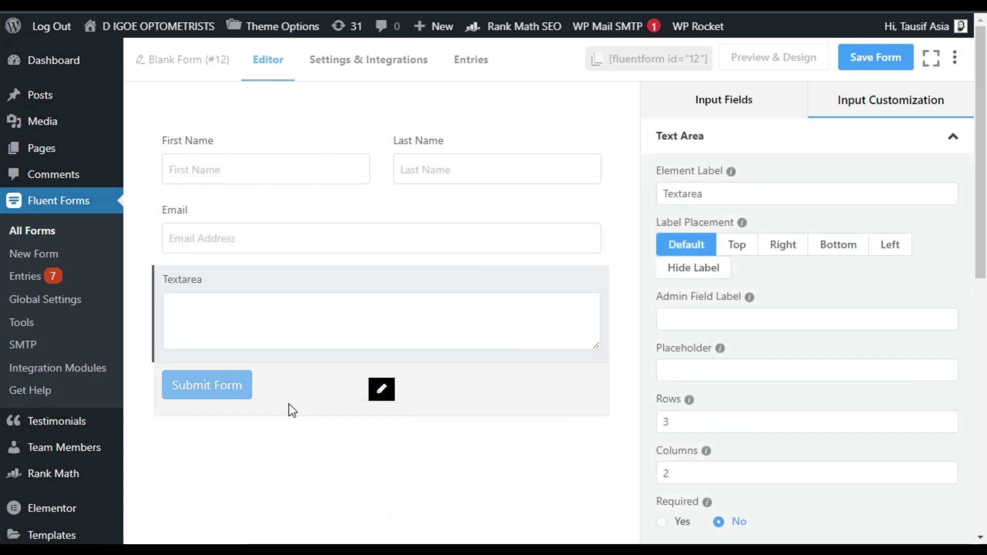
- Return to the full field list and expand the Advanced Fields section
click(741, 104)
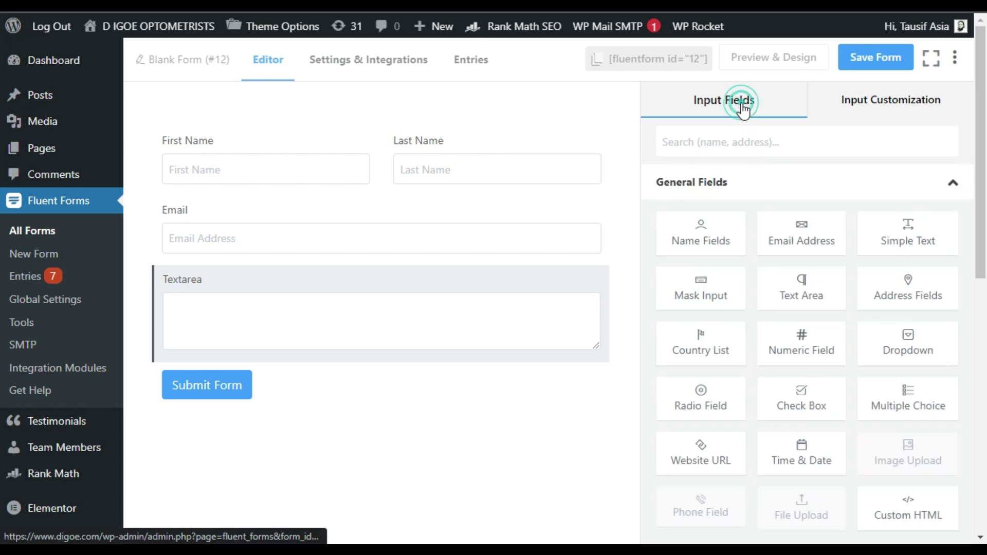
click(797, 190)
click(759, 227)
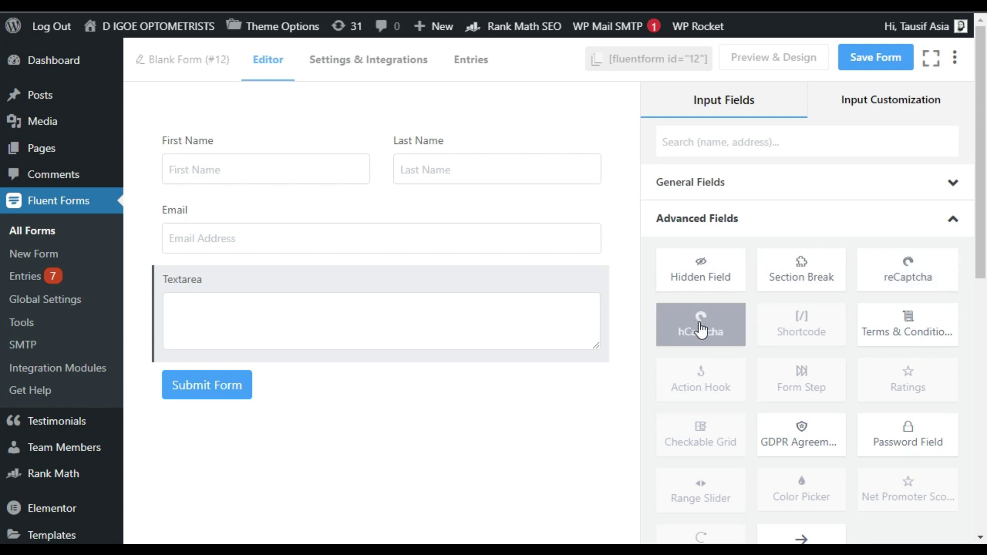
click(715, 342)
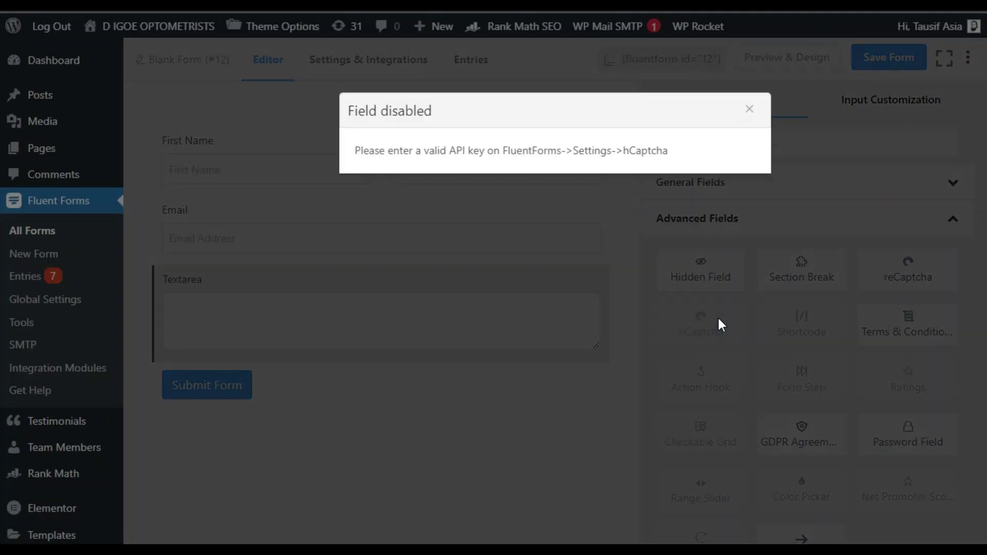
drag(394, 151, 677, 159)
click(746, 114)
drag(898, 275, 878, 280)
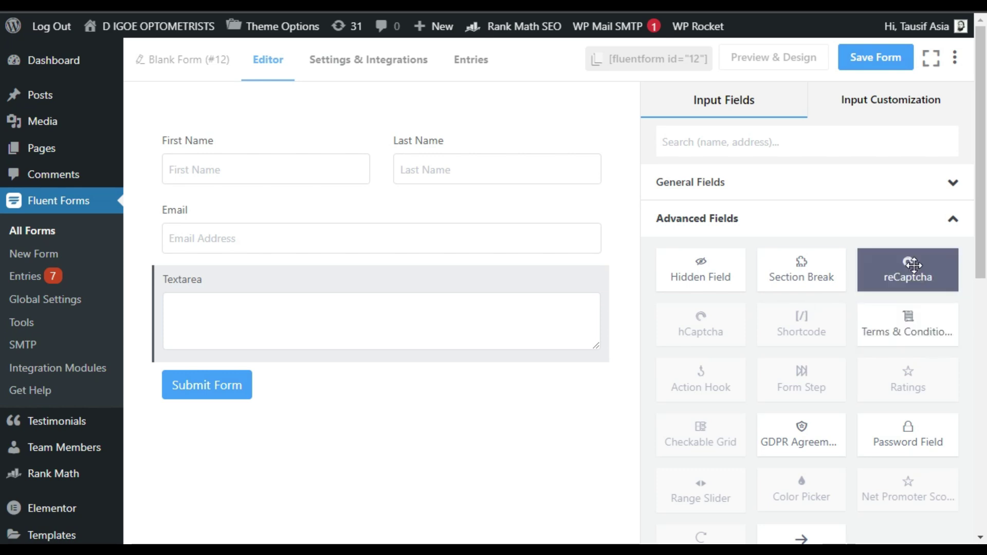
- Save form #12, then check the empty hCaptcha and reCAPTCHA key fields in Global Settings
click(899, 69)
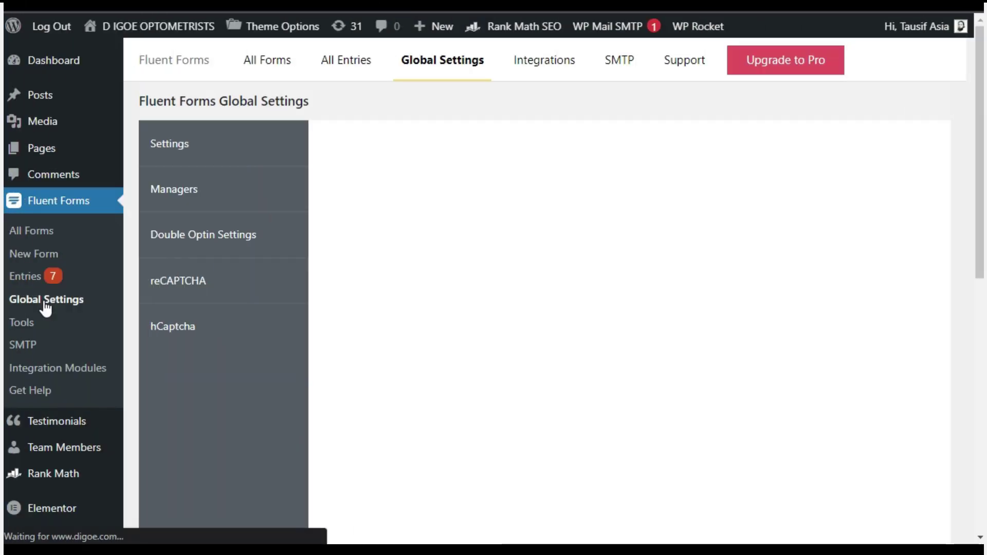
click(240, 286)
click(224, 327)
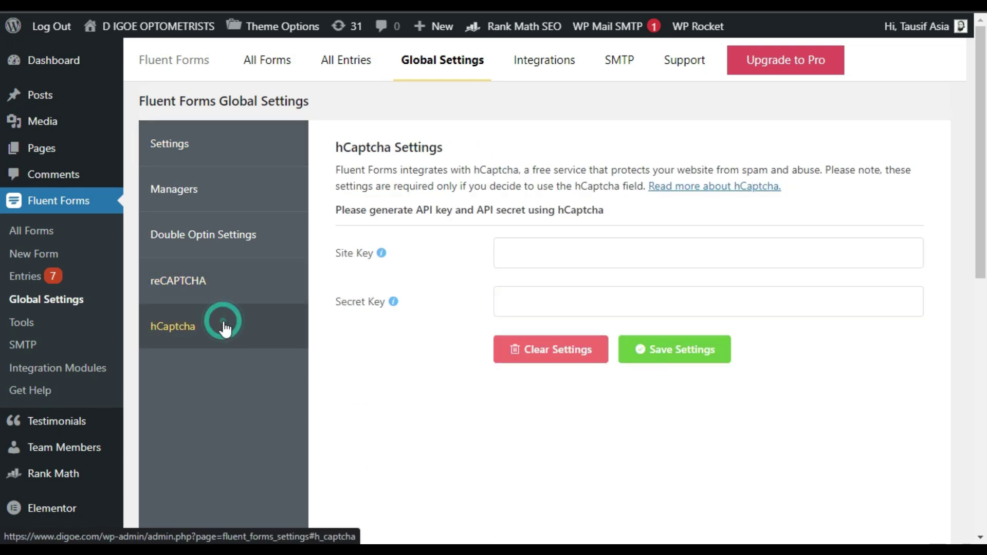
click(238, 271)
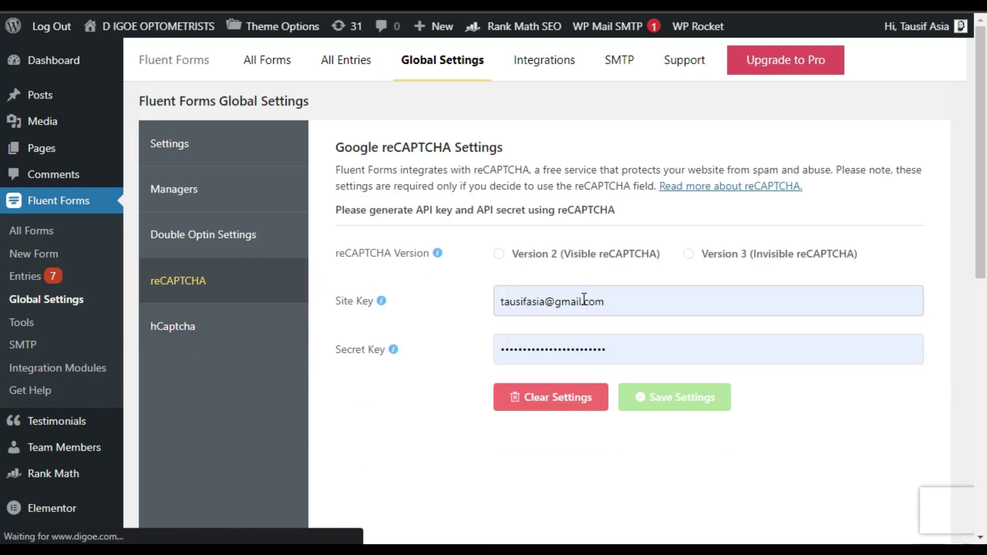
click(613, 302)
click(514, 350)
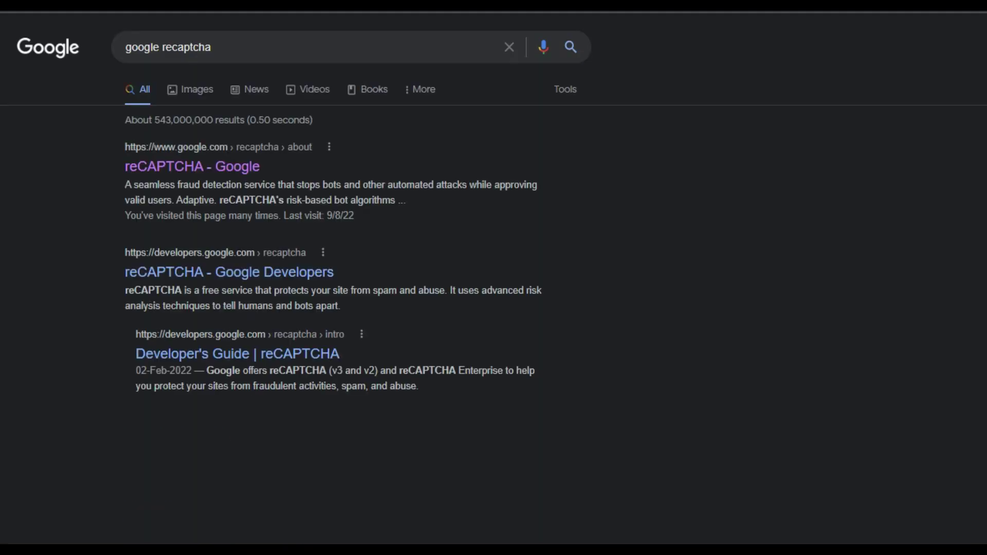
- In the reCAPTCHA admin console, start a new site labelled 'Captcha' using reCAPTCHA v2
click(214, 171)
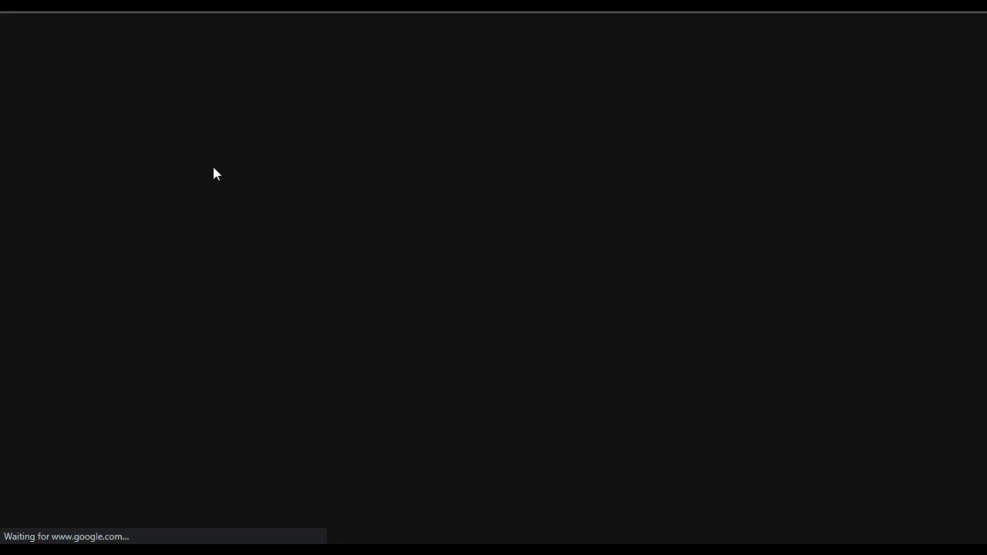
click(570, 71)
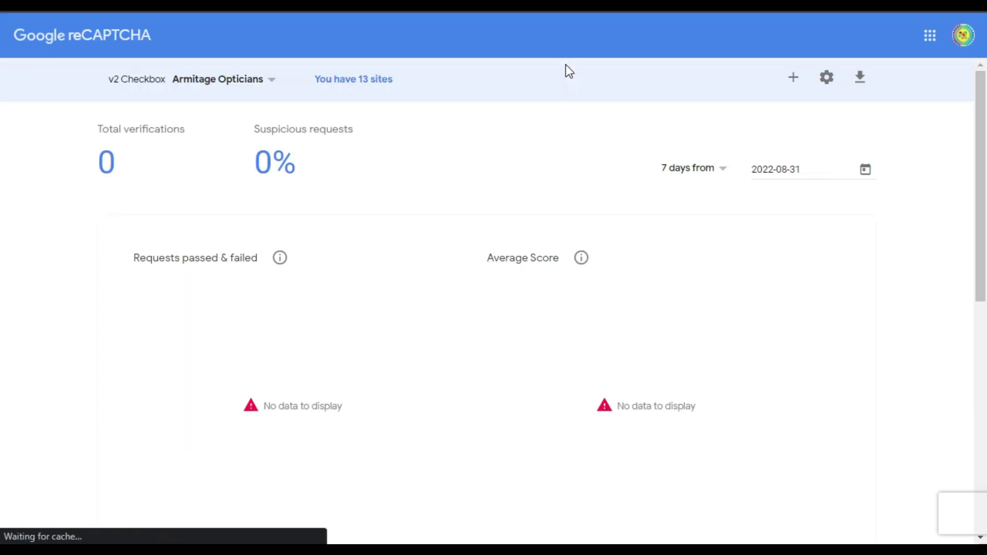
click(794, 76)
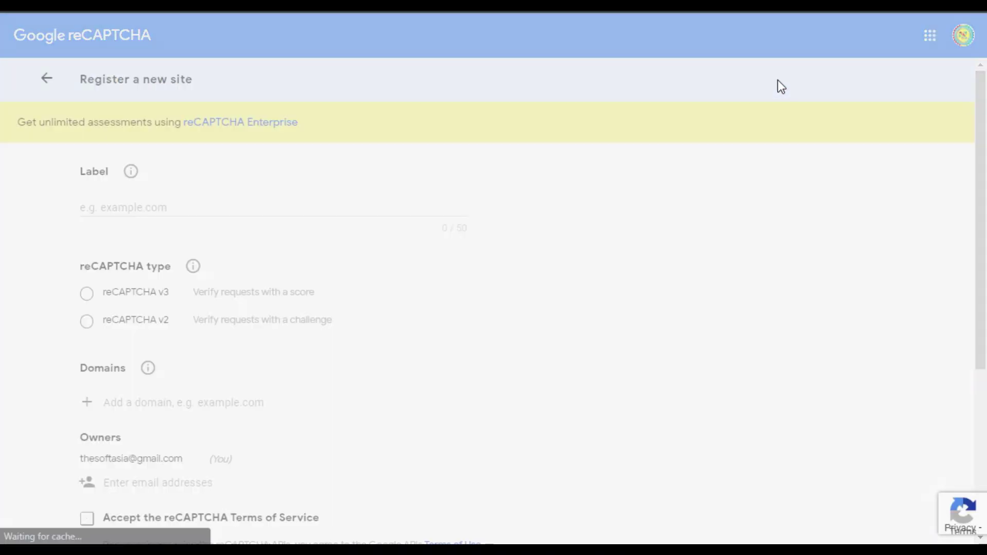
click(123, 206)
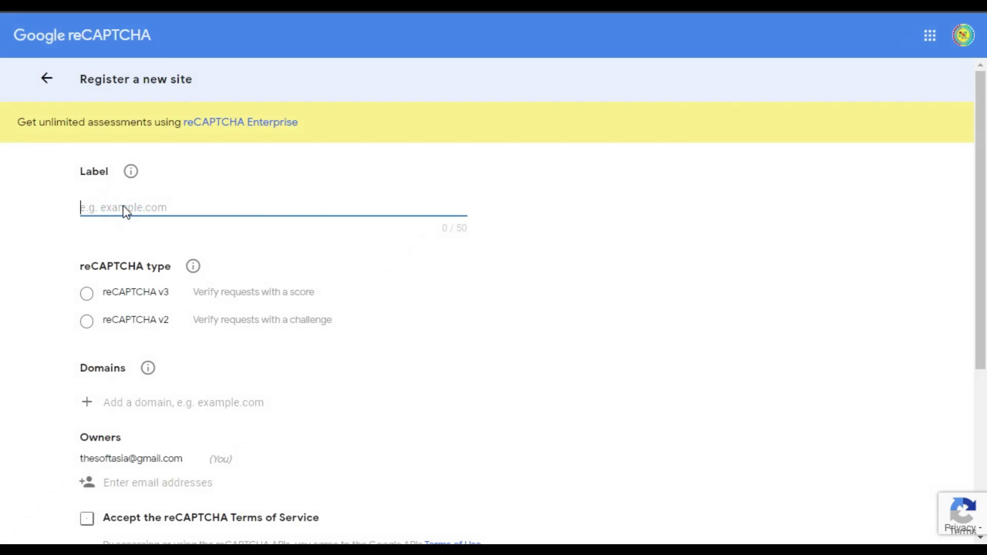
text(Captcha)
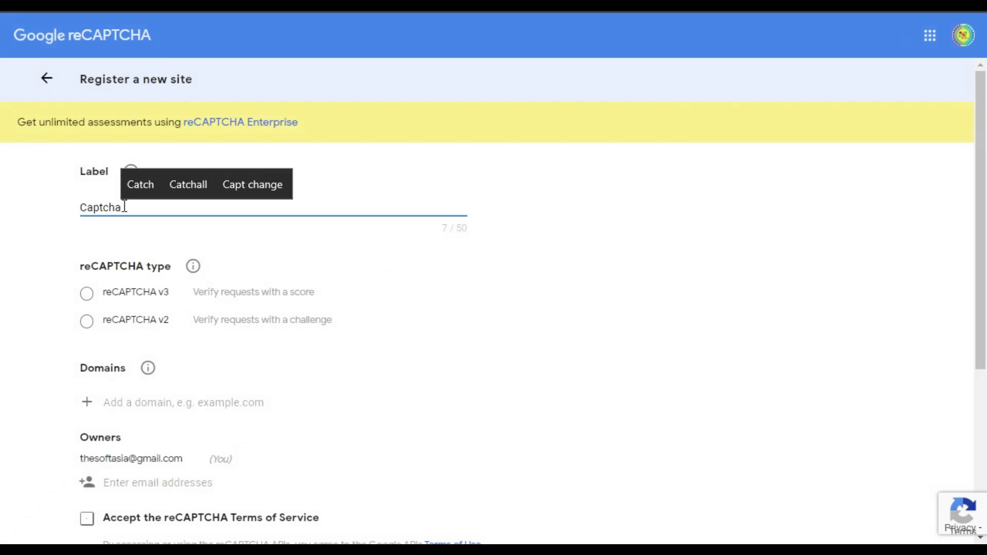
click(87, 324)
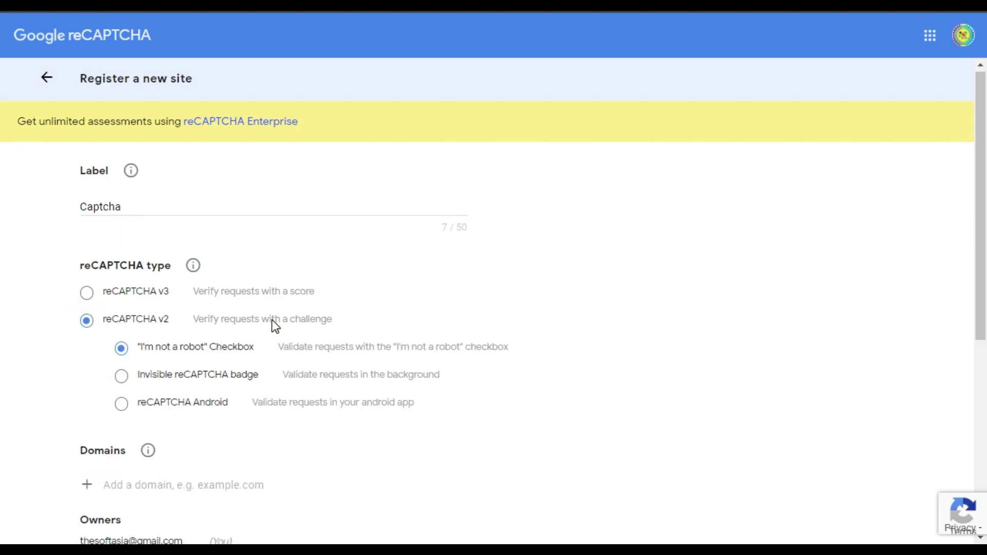
scroll(273, 320, down, 4)
click(174, 281)
text(https://www.digoe.com/)
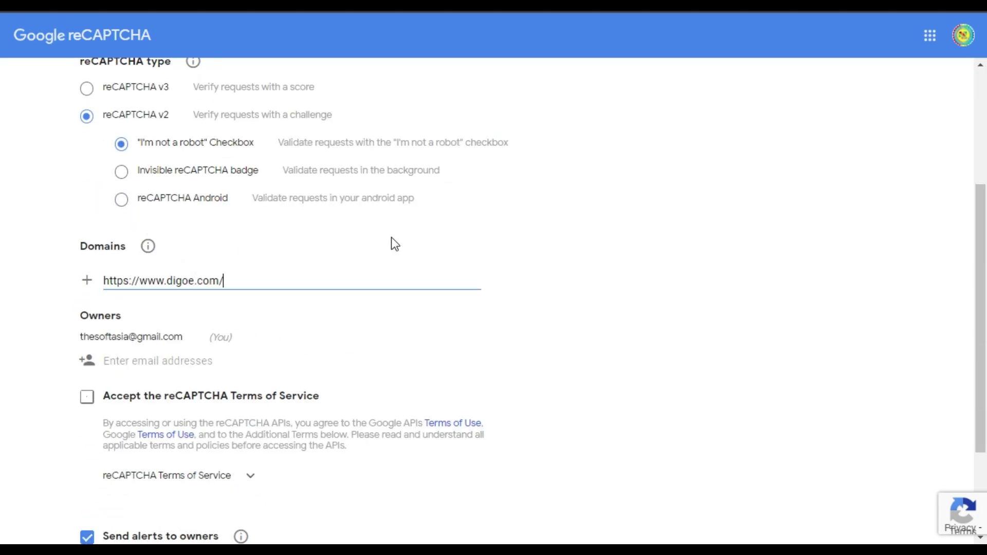
drag(142, 281, 97, 289)
key(BackSpace)
click(223, 280)
key(BackSpace)
- Accept the reCAPTCHA Terms of Service and submit the site registration
scroll(233, 303, down, 2)
drag(82, 231, 192, 233)
click(187, 257)
scroll(139, 308, down, 1)
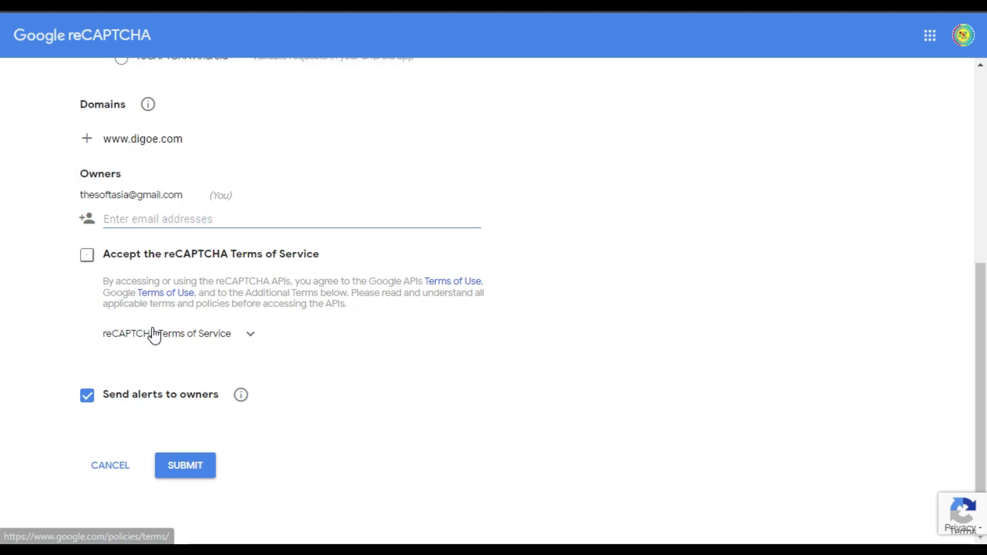
click(87, 255)
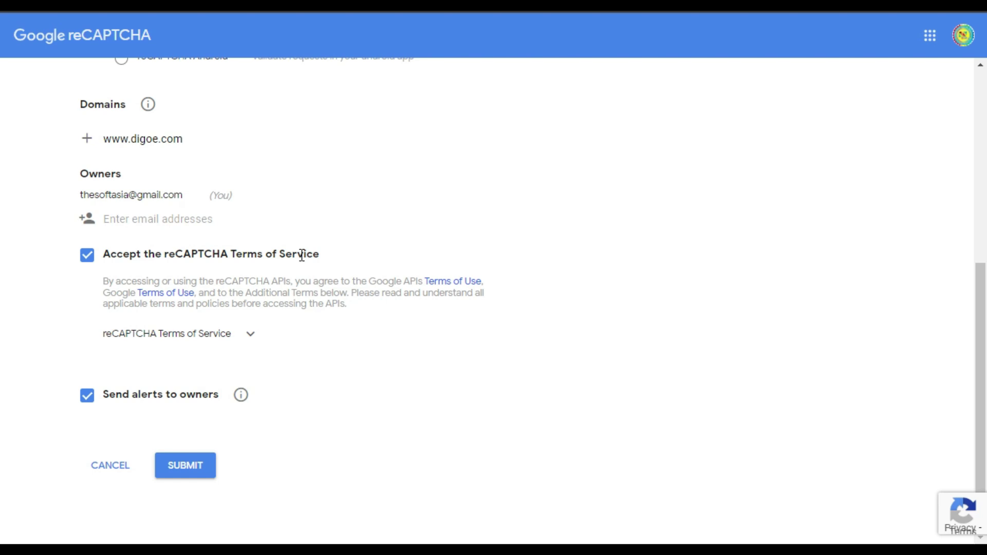
click(175, 468)
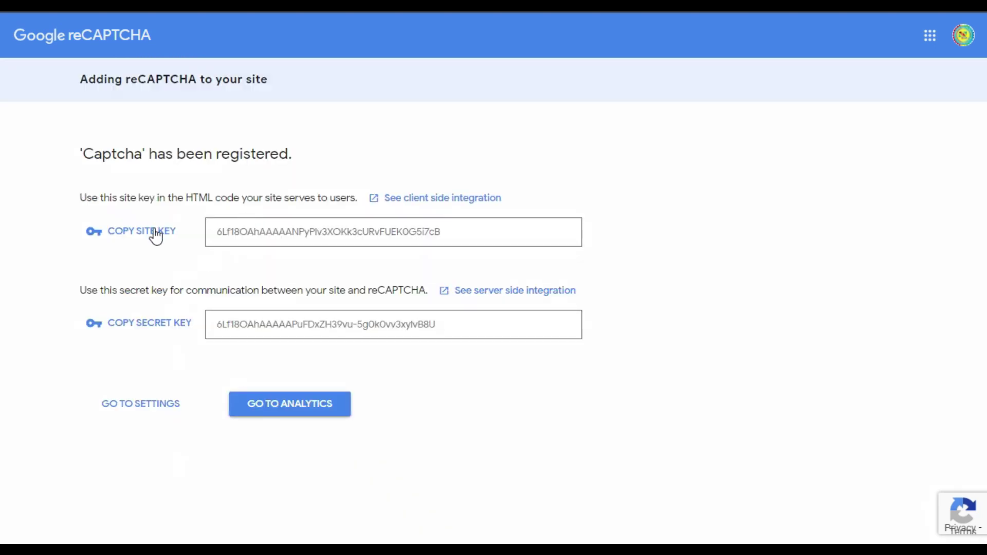
- Copy the new reCAPTCHA site key into Fluent Forms' reCAPTCHA Site Key field
click(325, 226)
click(132, 233)
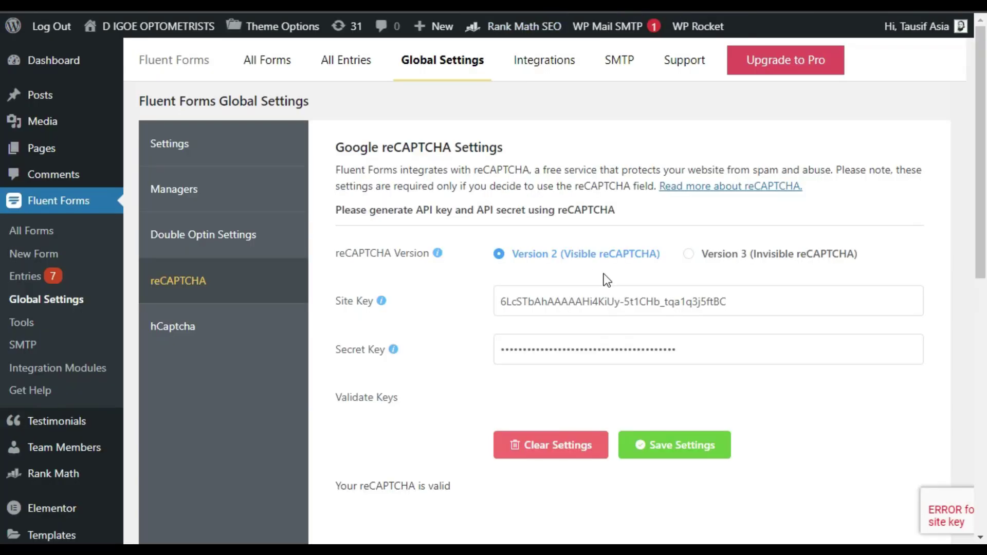
click(571, 301)
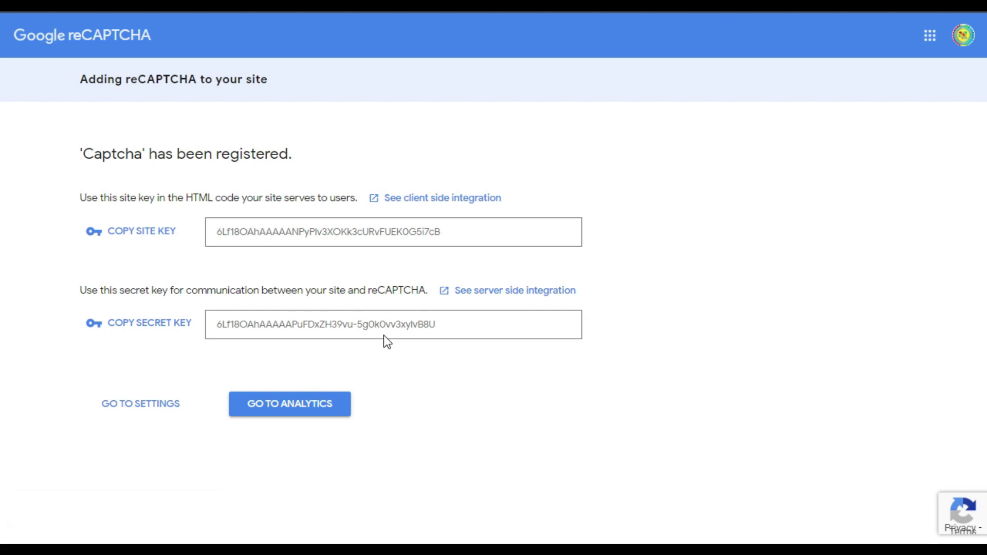
- Copy the secret key into the Secret Key field and save the reCAPTCHA settings
click(378, 322)
click(157, 325)
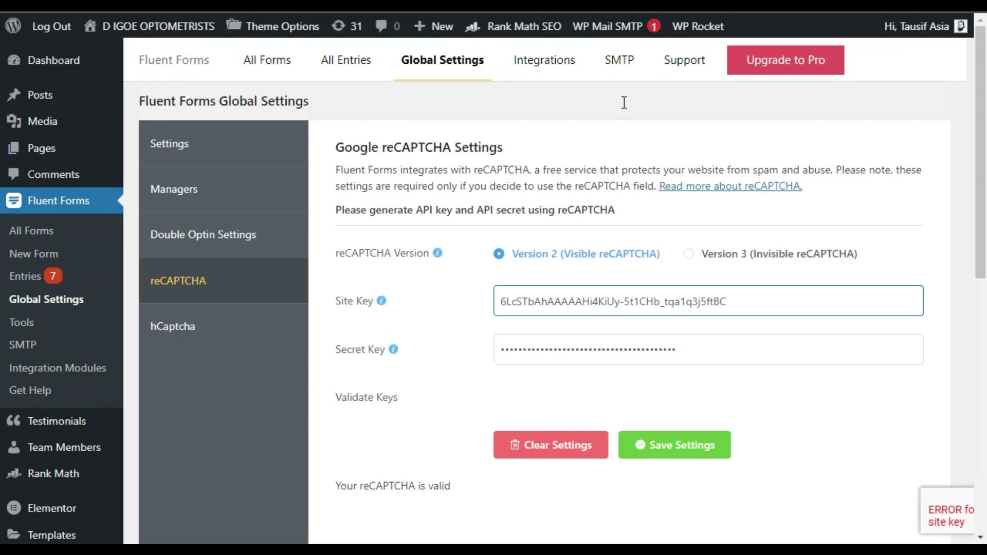
click(562, 341)
click(702, 453)
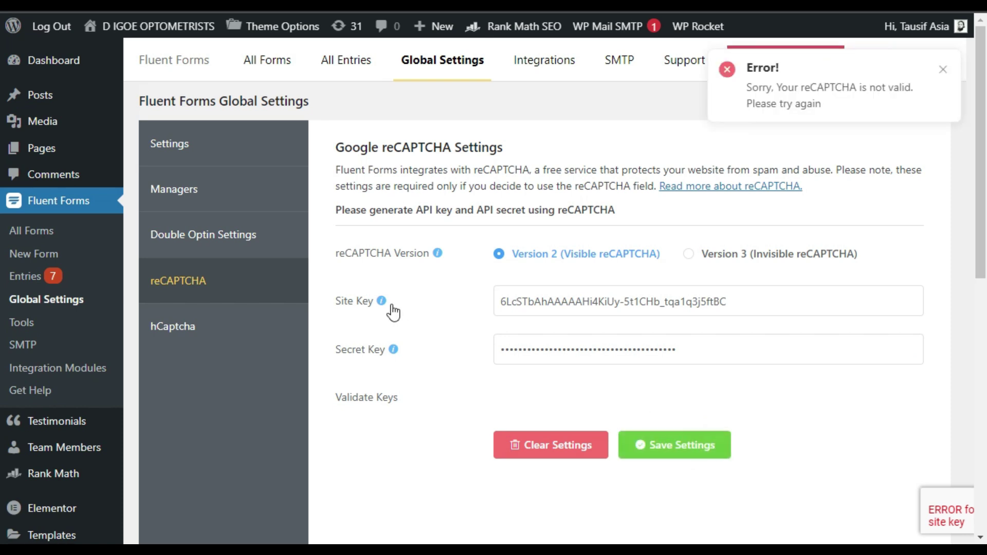
click(52, 231)
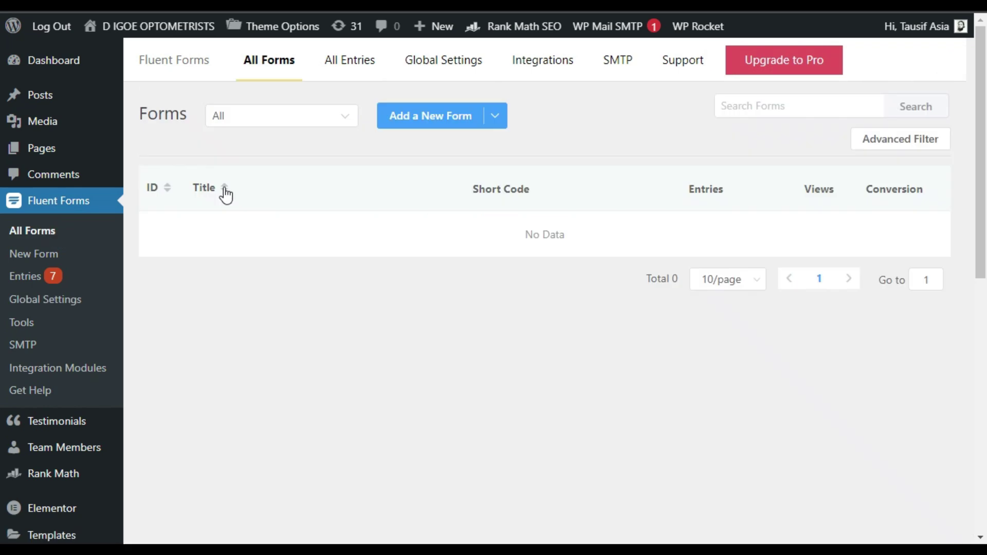
- In Blank Form (#12), drag a reCaptcha field below the Textarea, check its settings, and save
click(200, 249)
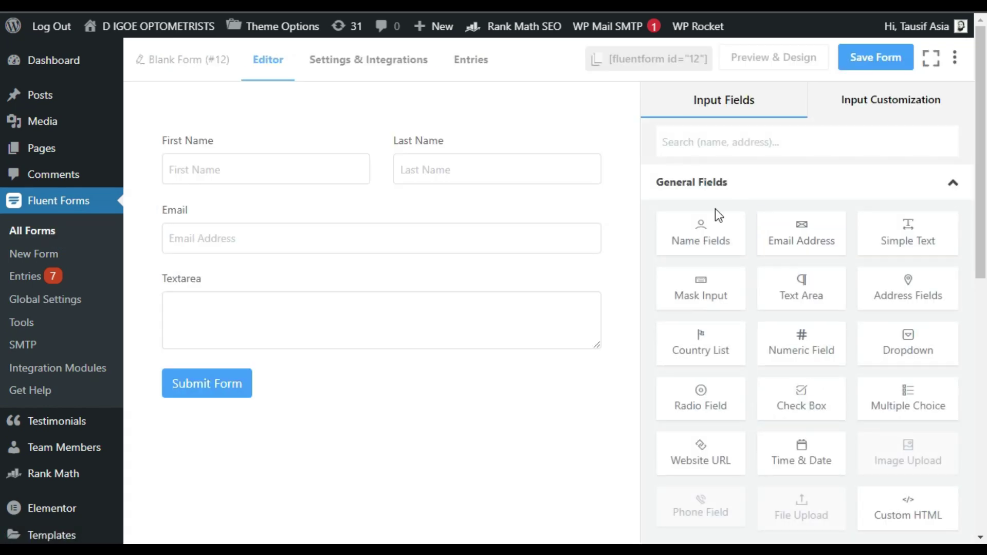
click(749, 180)
click(867, 219)
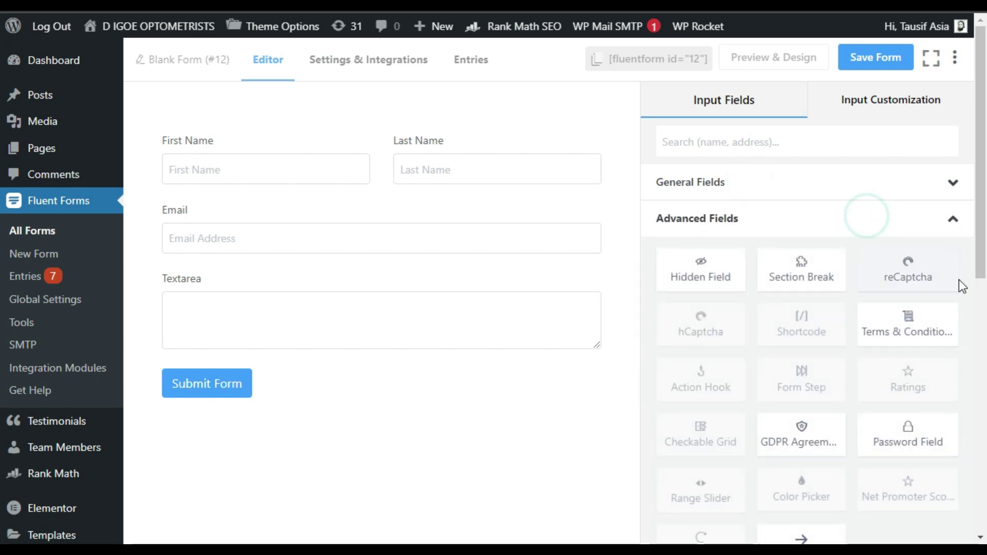
drag(908, 270, 191, 407)
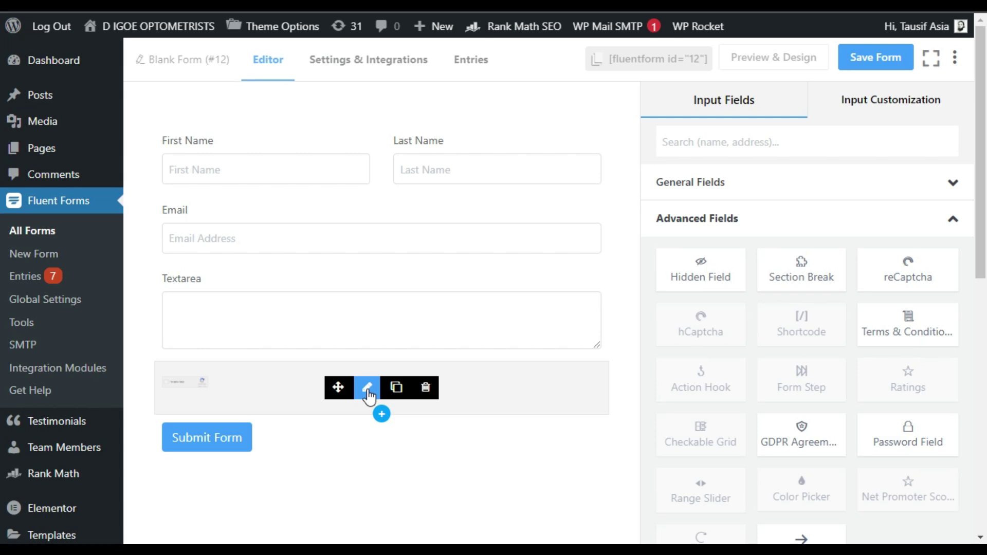
click(368, 387)
click(699, 194)
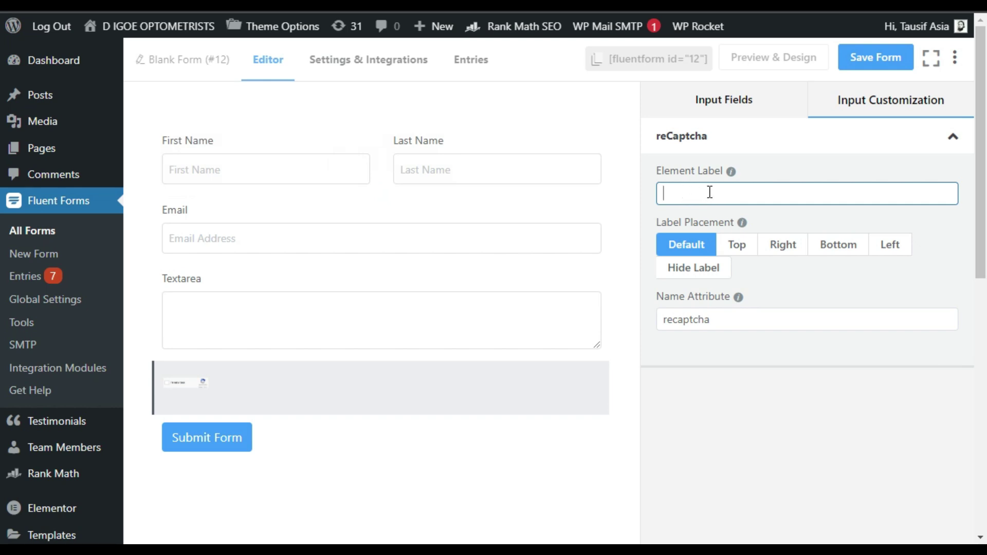
click(872, 66)
click(178, 65)
- Replace the form title with 'Capthca 1' in the Rename Form dialog
drag(489, 185, 347, 198)
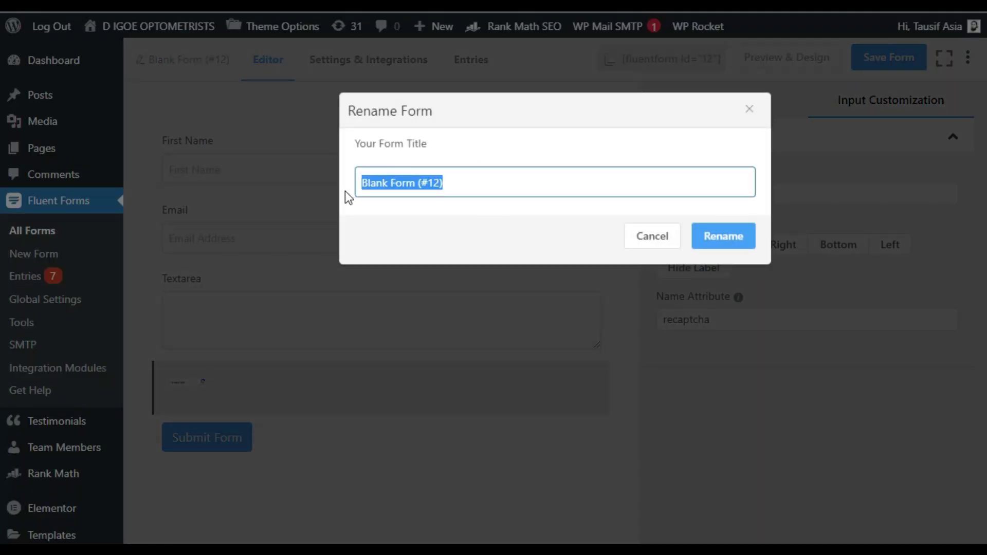
text(Capth)
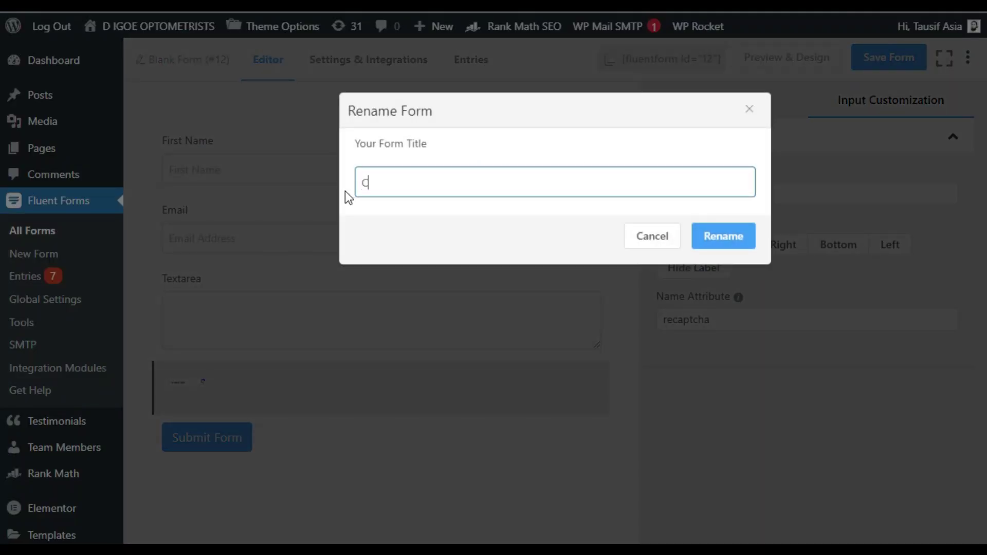
text(ca 1)
click(742, 249)
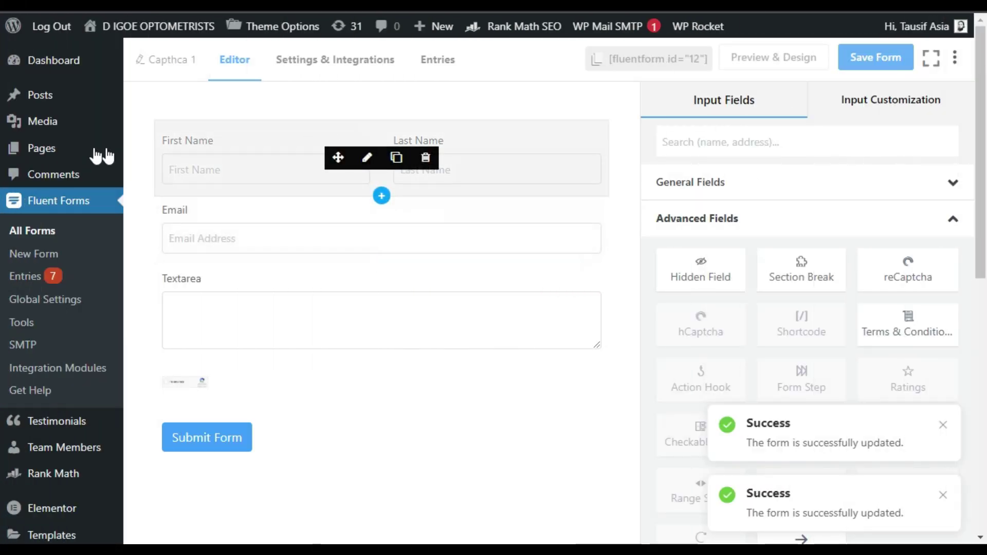
- Create a new page titled 'Captha 1' and publish it
mouse_move(71, 158)
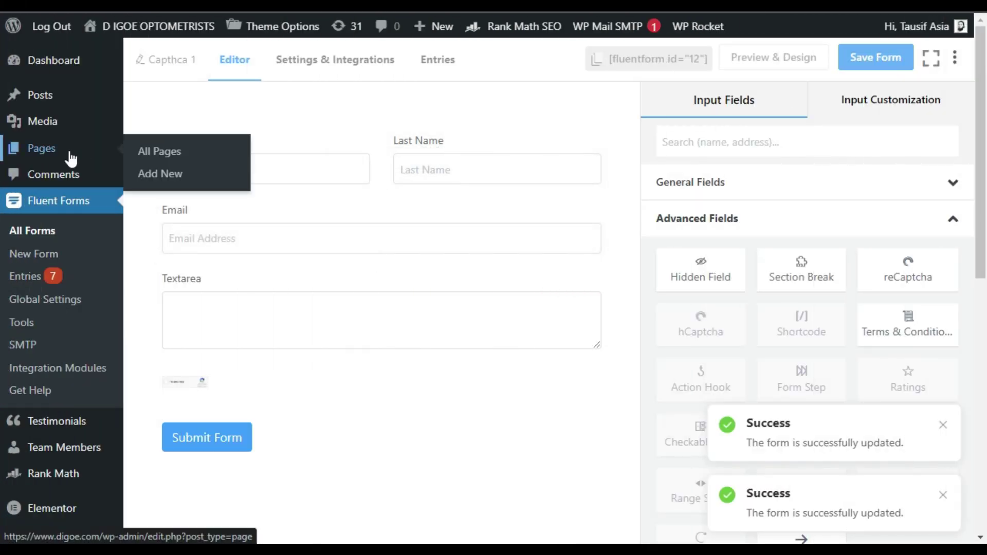
click(189, 175)
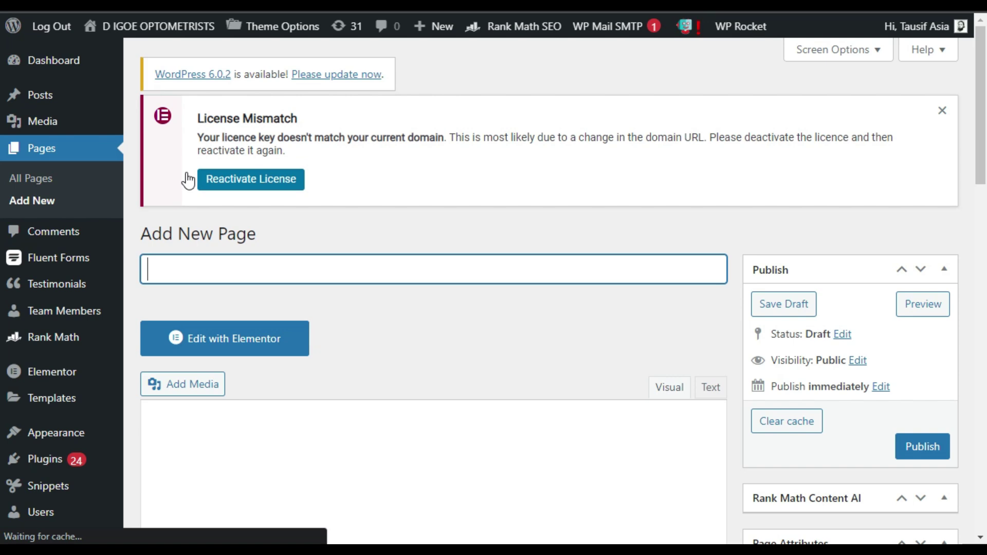
text(Captha 1)
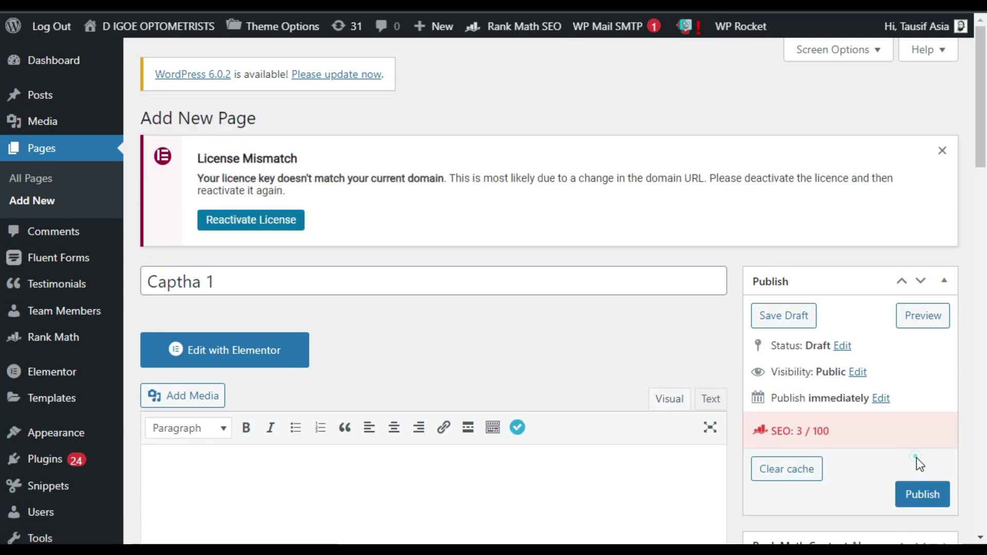
click(924, 495)
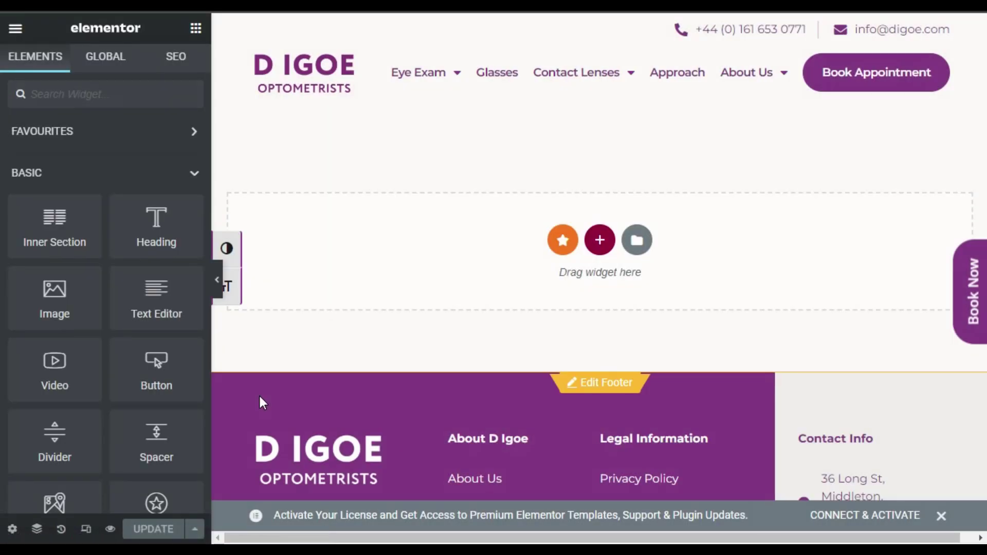
- Insert a three-column section and set Column Width to 25 on the first and third columns
click(600, 240)
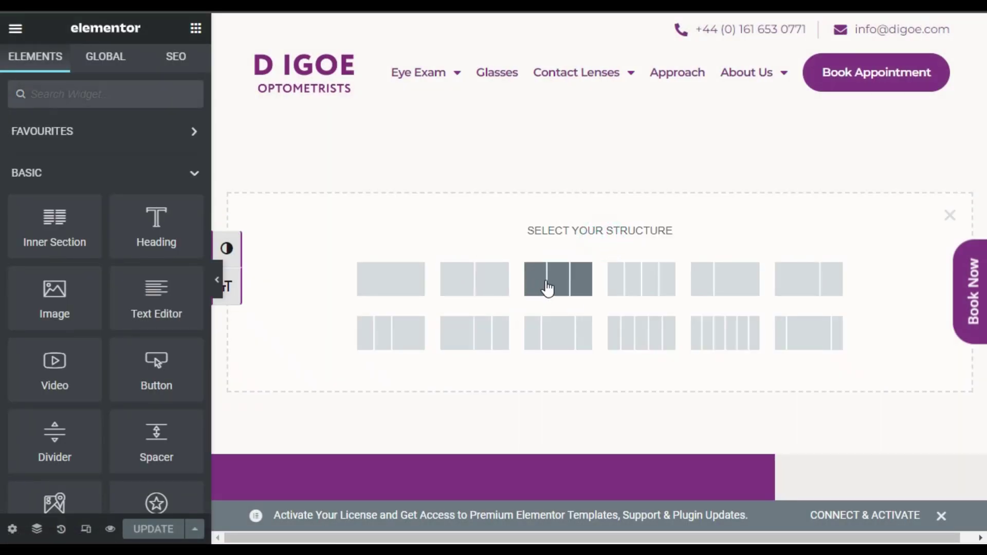
click(570, 289)
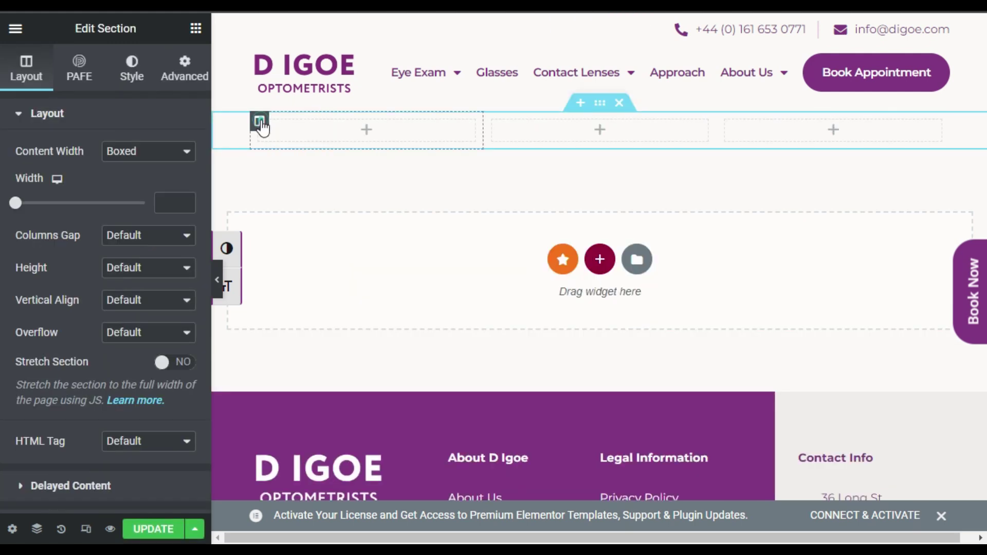
click(259, 122)
click(174, 152)
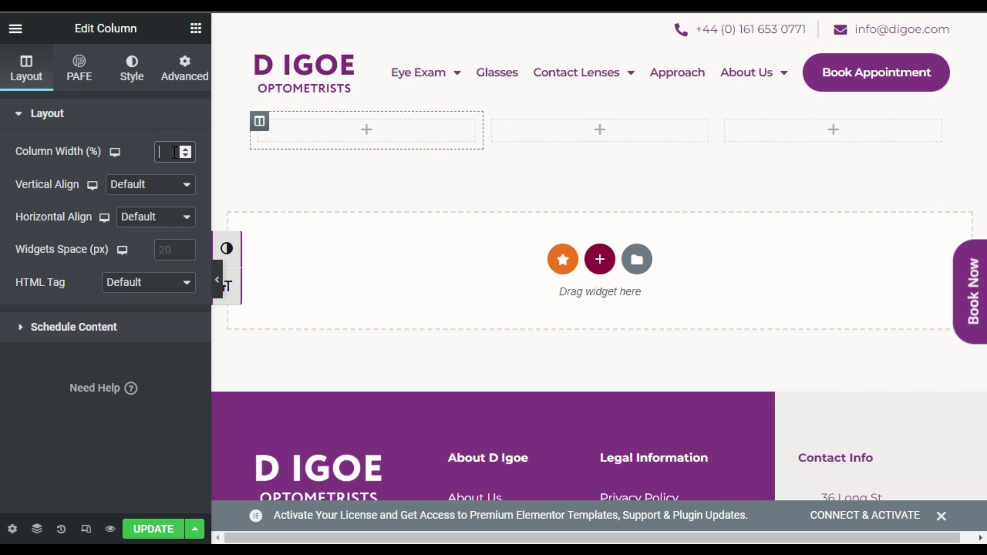
text(25)
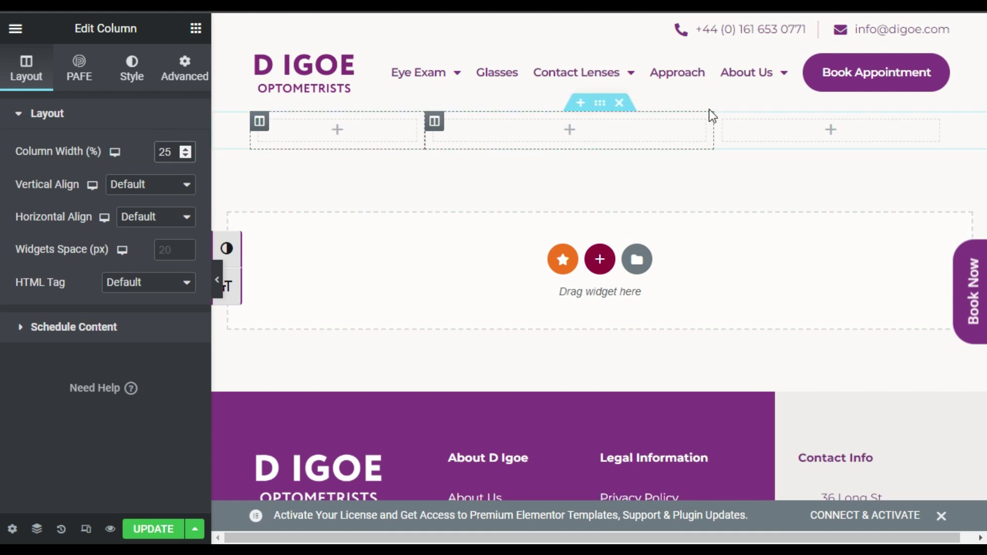
click(723, 122)
click(159, 153)
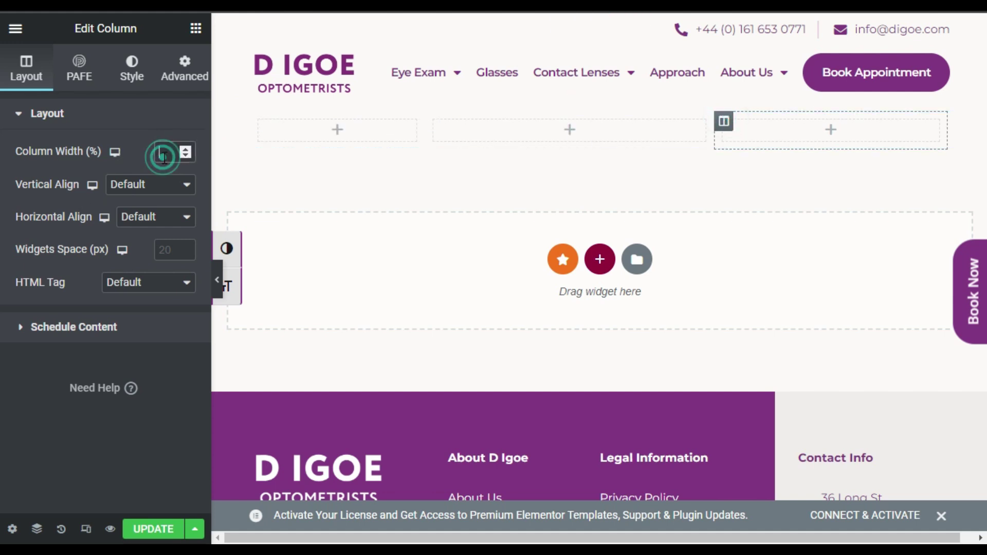
text(25)
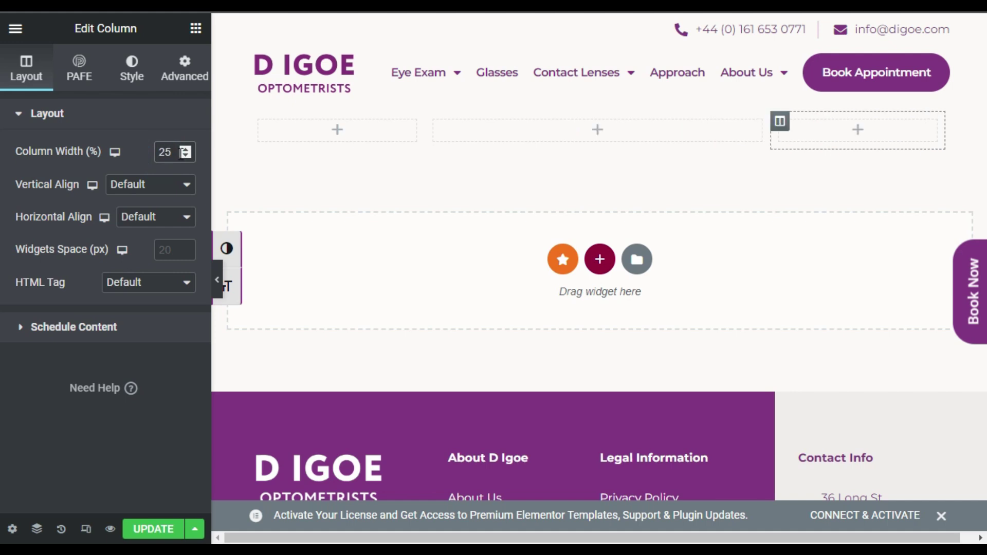
click(195, 28)
click(101, 95)
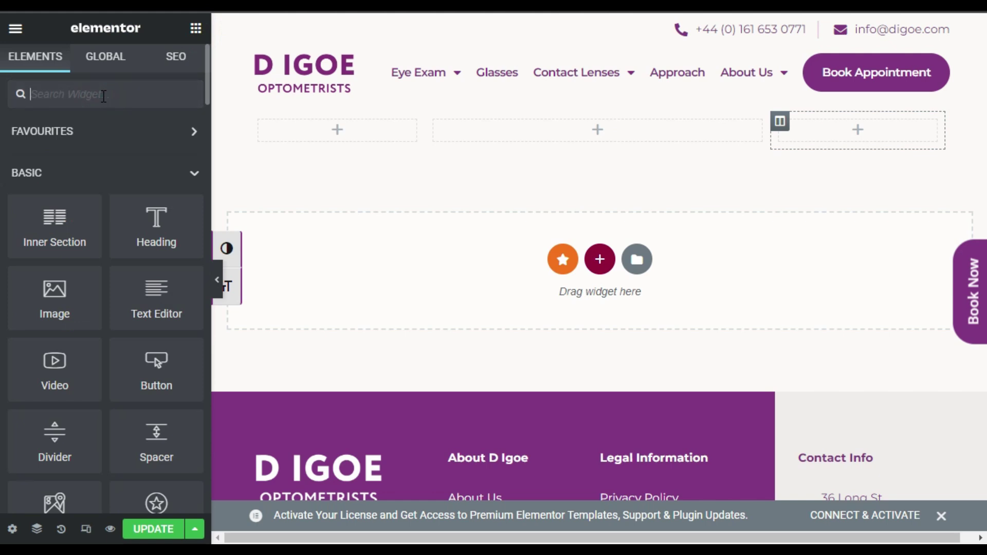
- Place a Fluent Forms widget in the middle column and select the Capthca 1 form
text(form)
drag(77, 123, 600, 138)
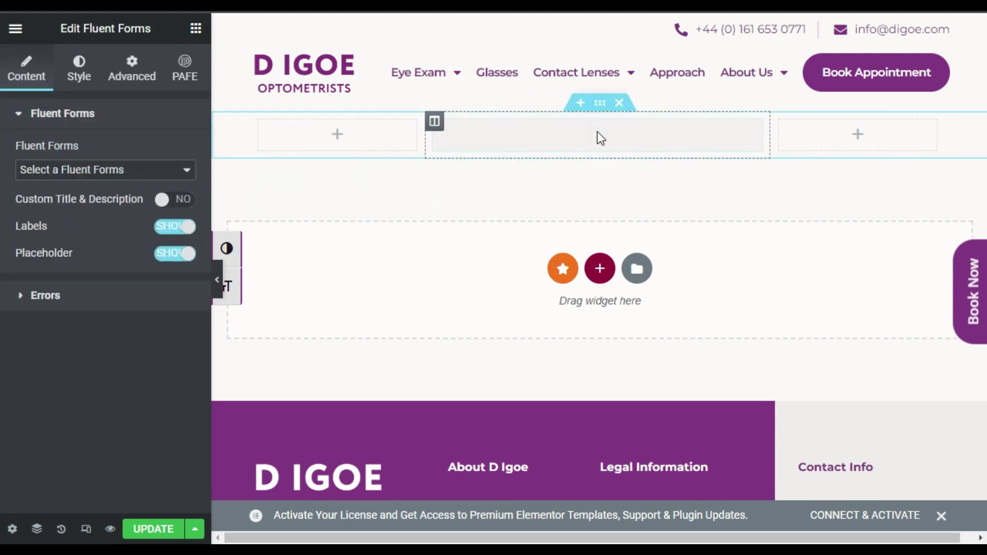
click(125, 175)
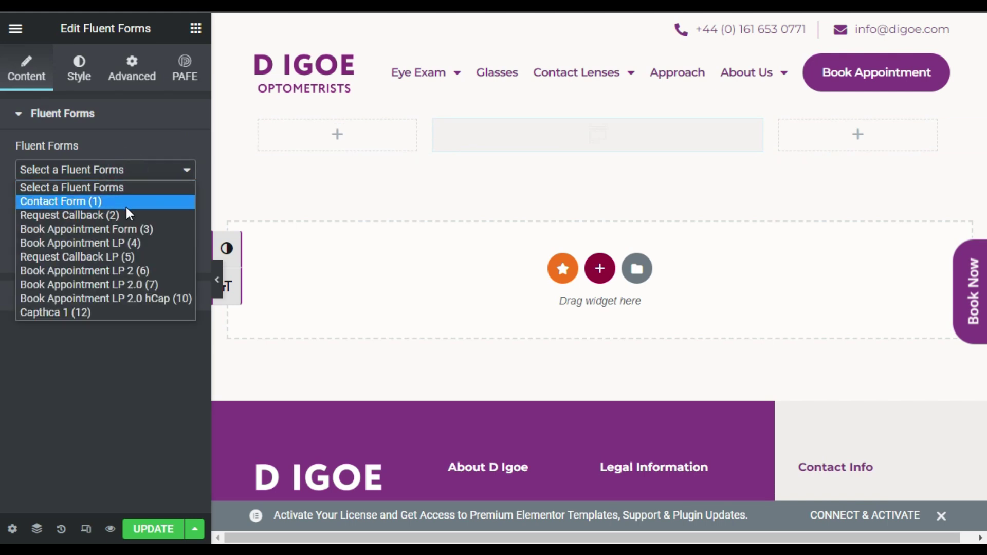
click(88, 312)
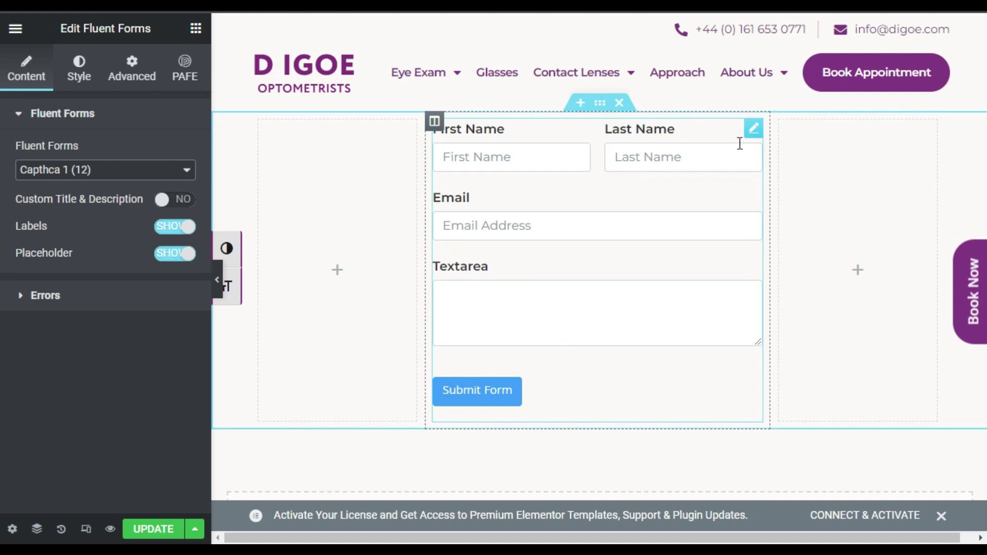
click(756, 134)
- Unlink the widget's Advanced margins and enter 15, 25, 15, 25 px for top, right, bottom, left
click(116, 61)
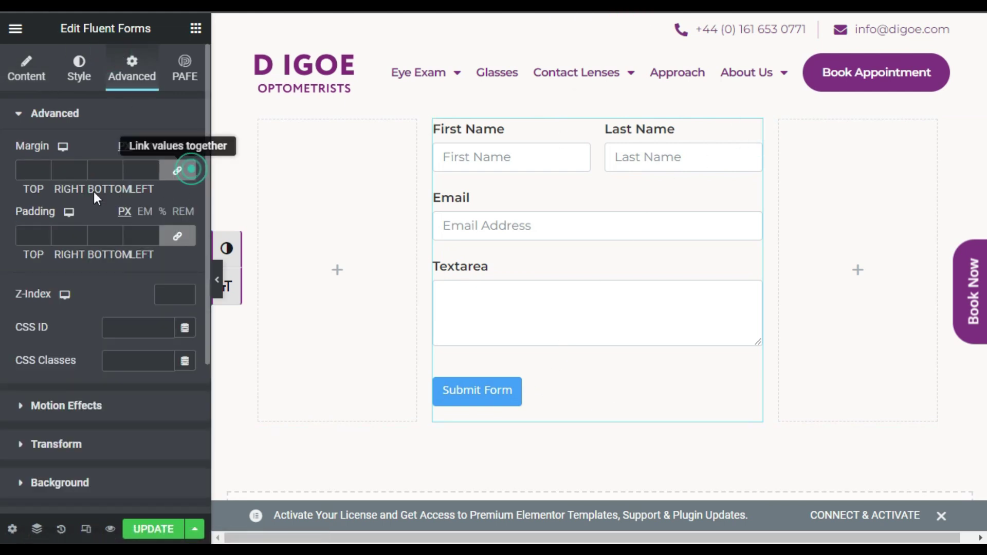
click(177, 170)
click(26, 171)
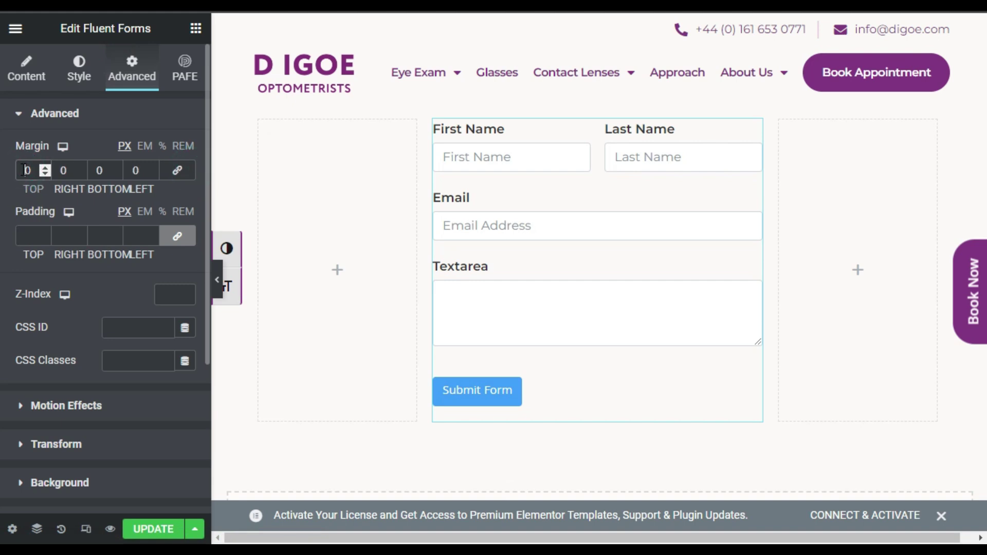
text(15)
key(Delete)
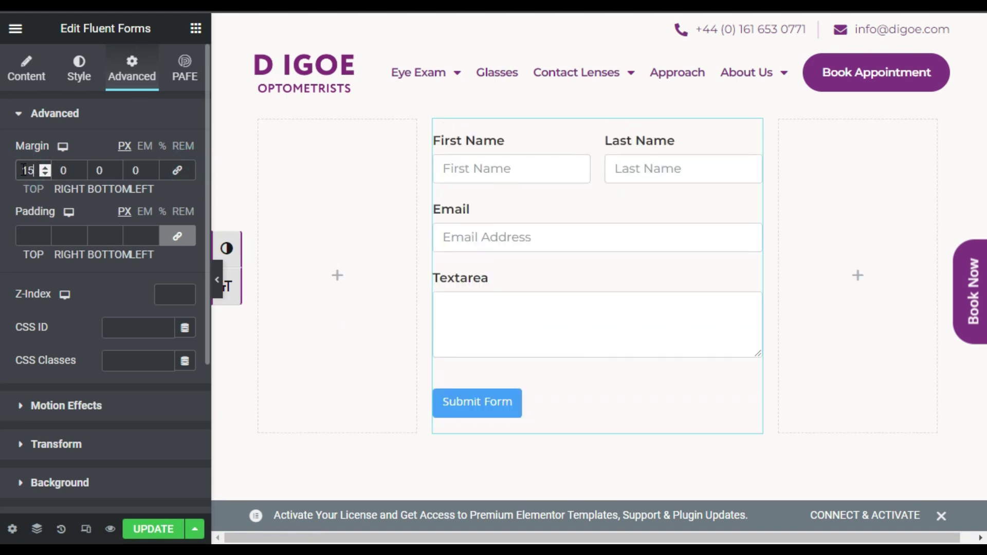
text(25)
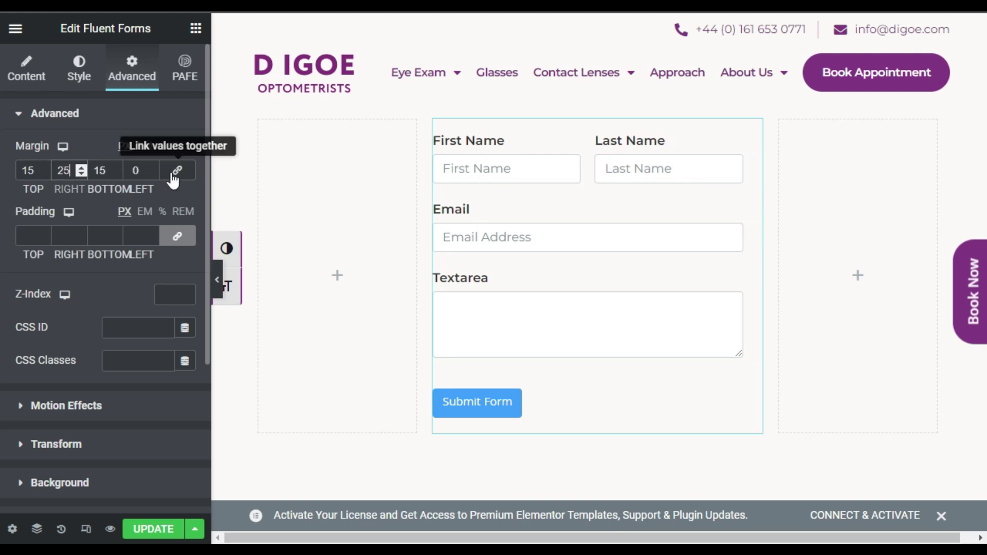
key(Tab)
text(25)
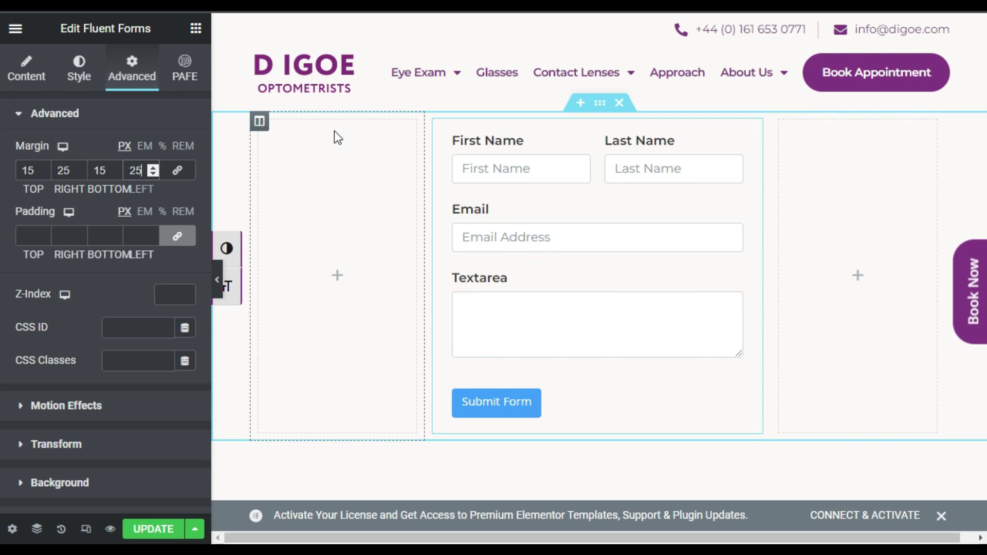
- Give the form's column a classic background in the purple global colour
click(435, 120)
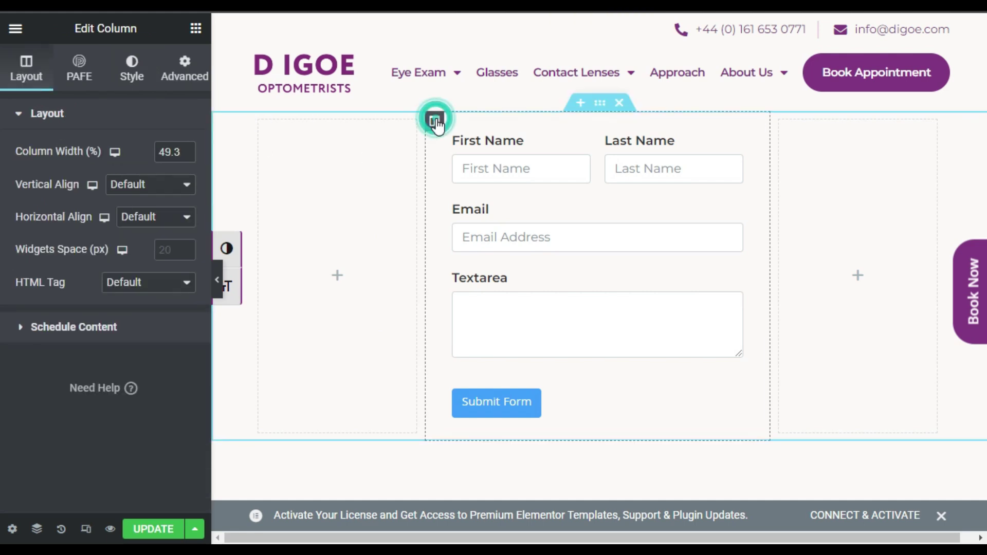
click(131, 71)
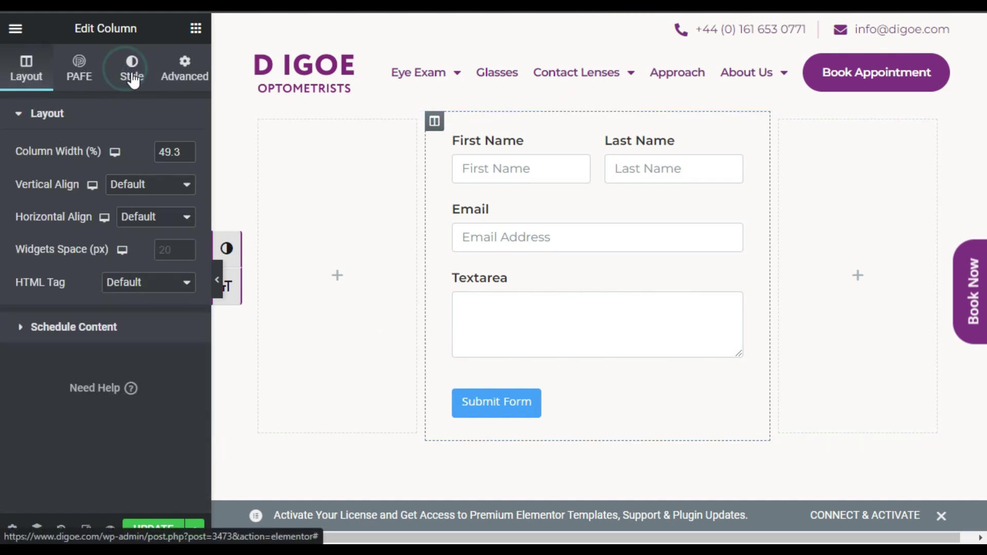
click(144, 184)
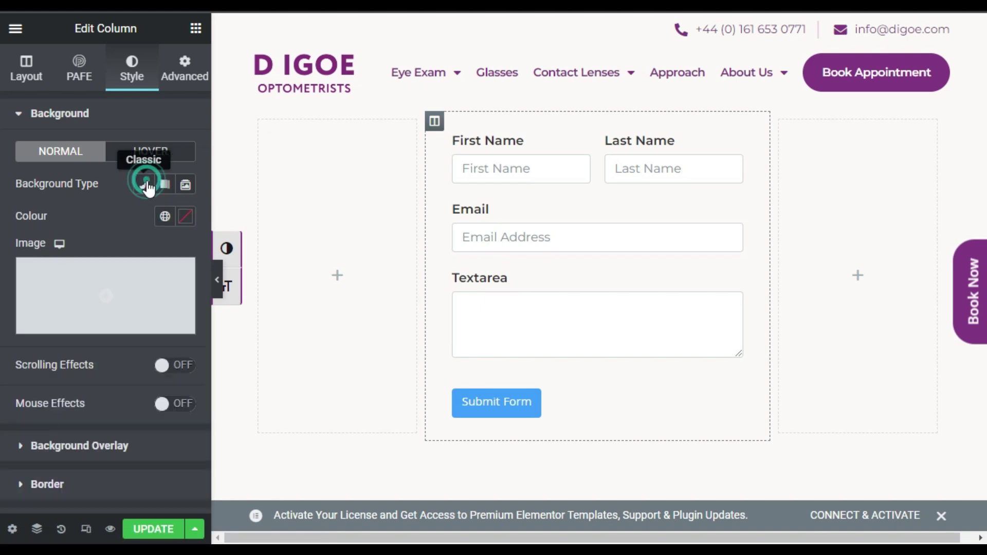
click(190, 216)
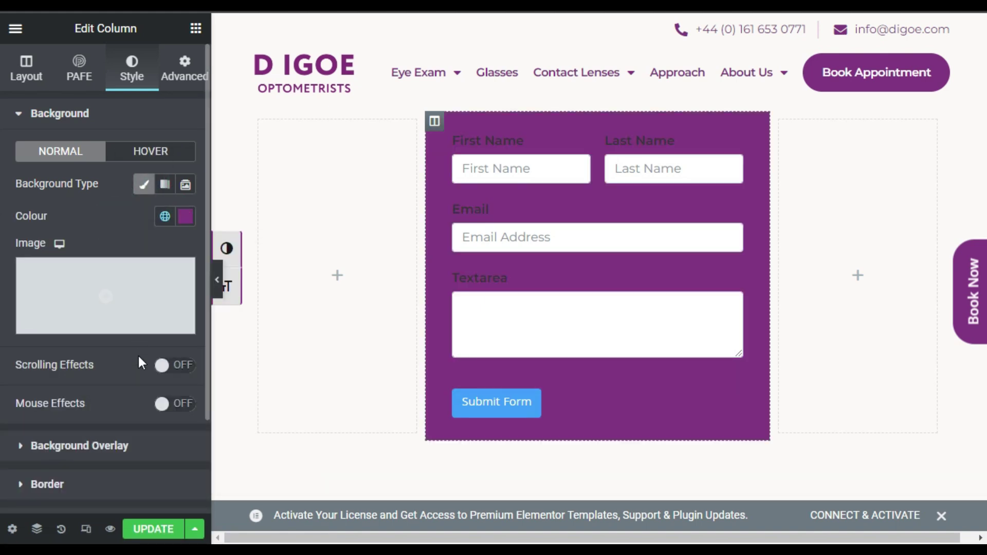
scroll(138, 356, down, 2)
- Round the column's corners with a 30 px border radius
click(79, 383)
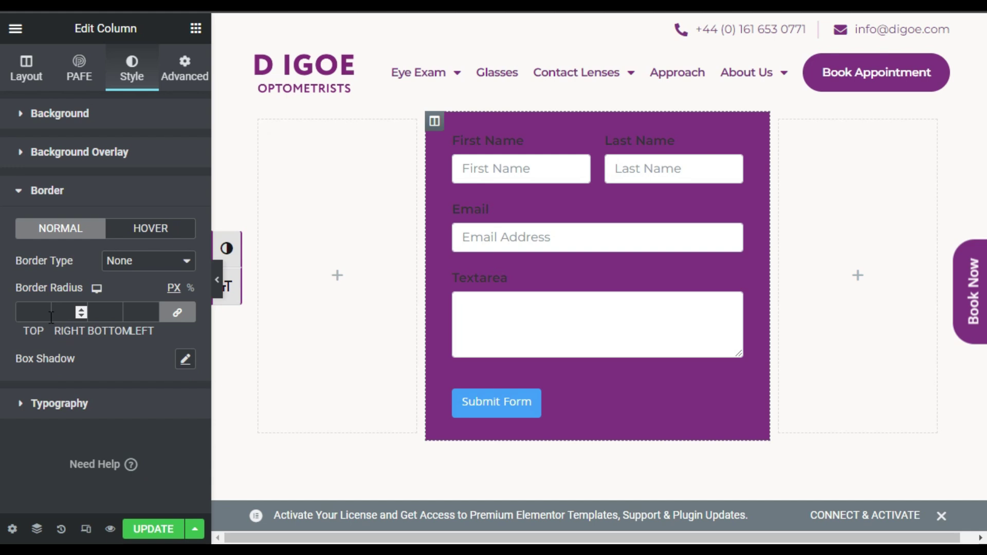
click(33, 309)
text(30)
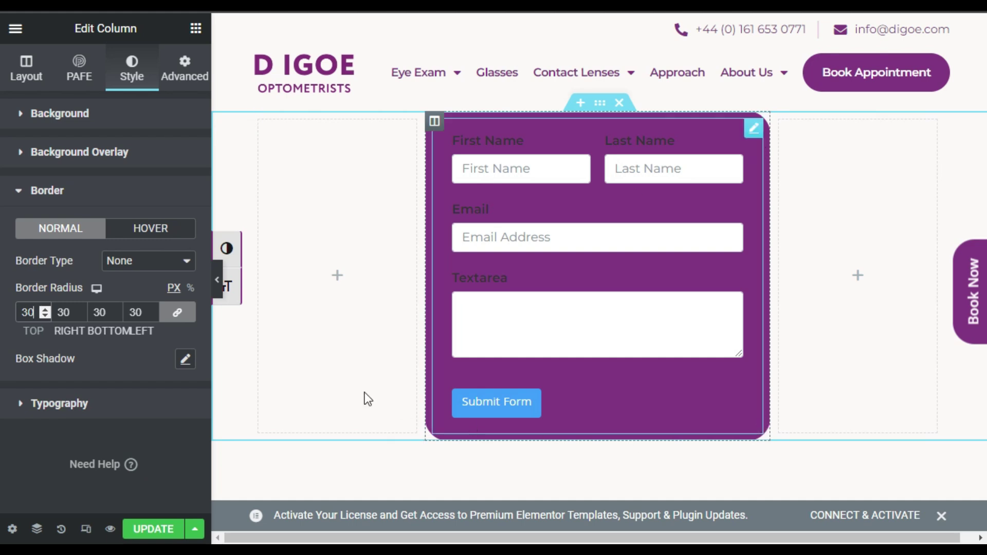
- Set the Fluent Forms widget's Placeholder option to Hide
click(752, 129)
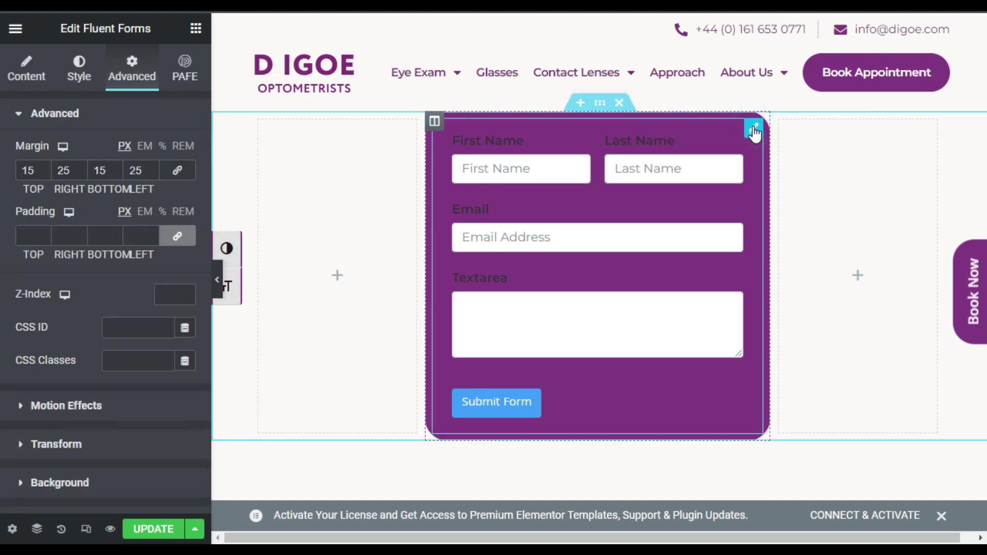
click(79, 72)
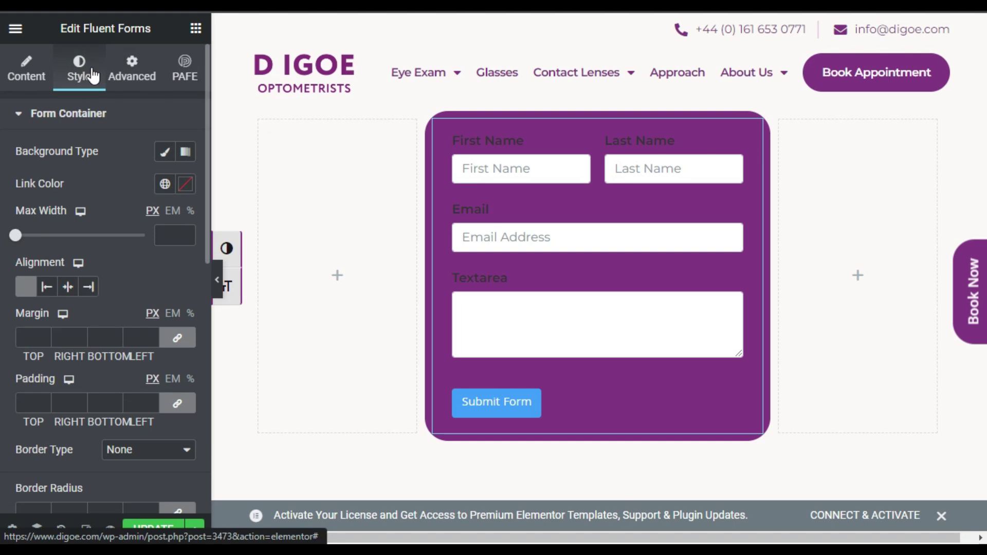
click(74, 114)
click(71, 153)
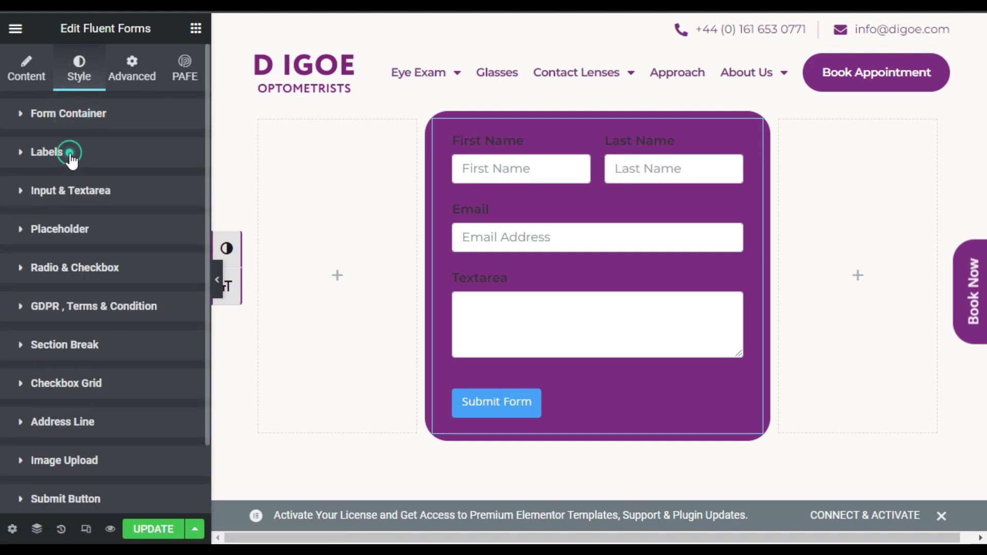
click(20, 78)
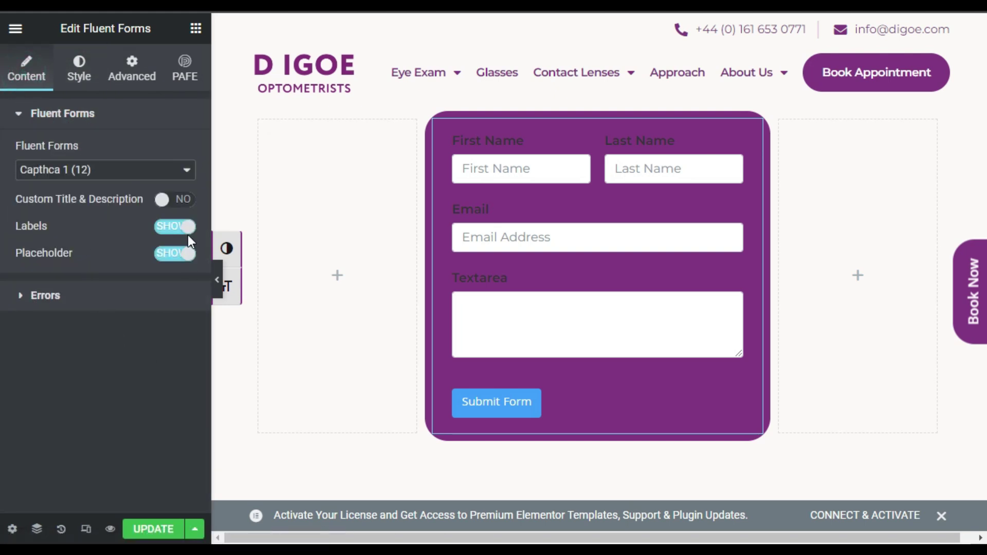
click(175, 254)
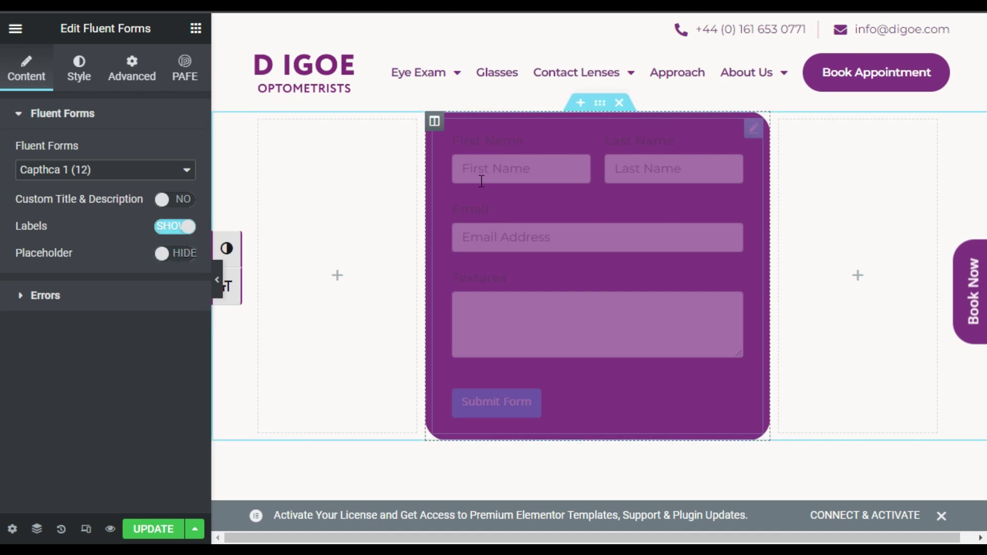
- Make the form's field labels white and save the page with UPDATE
click(88, 68)
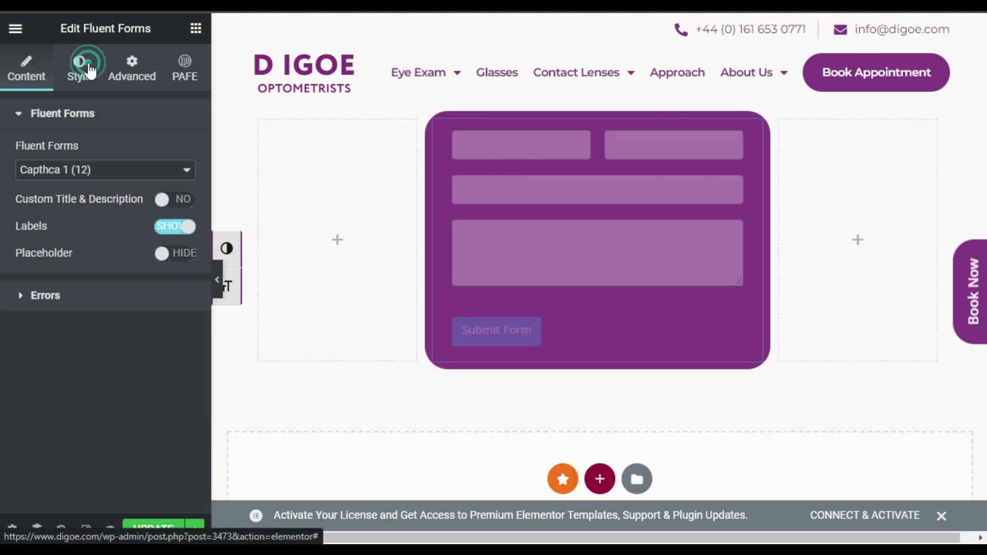
scroll(103, 296, down, 5)
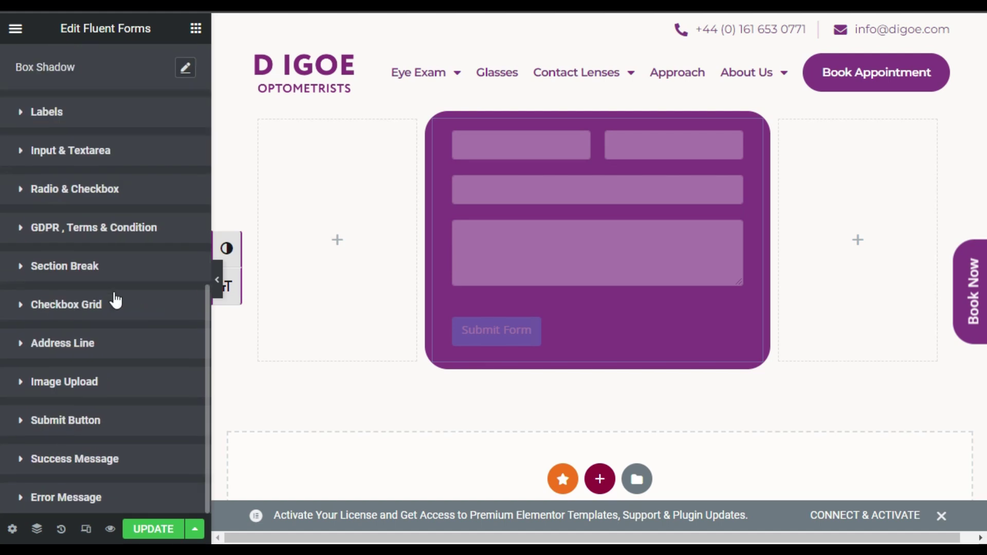
click(72, 119)
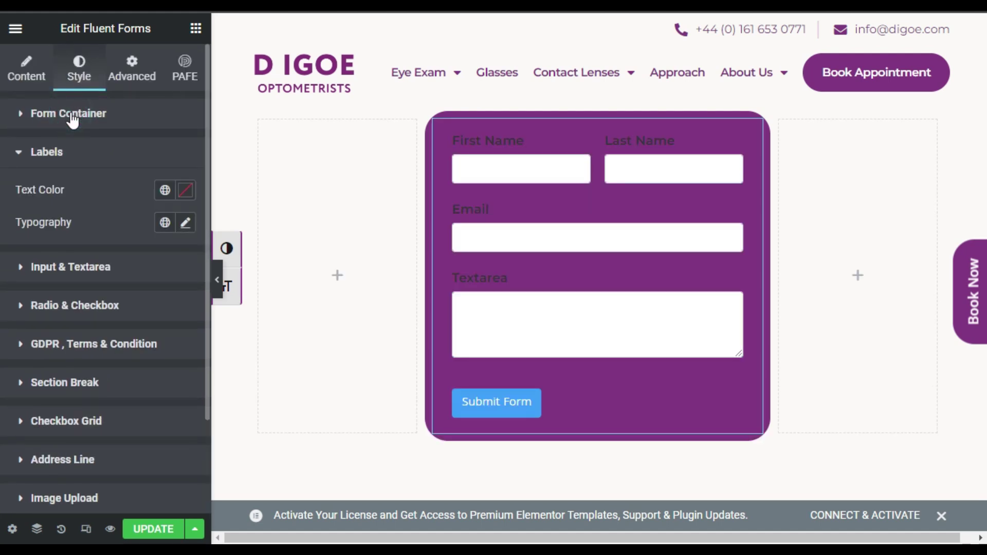
click(187, 190)
drag(121, 348, 79, 203)
scroll(153, 464, down, 2)
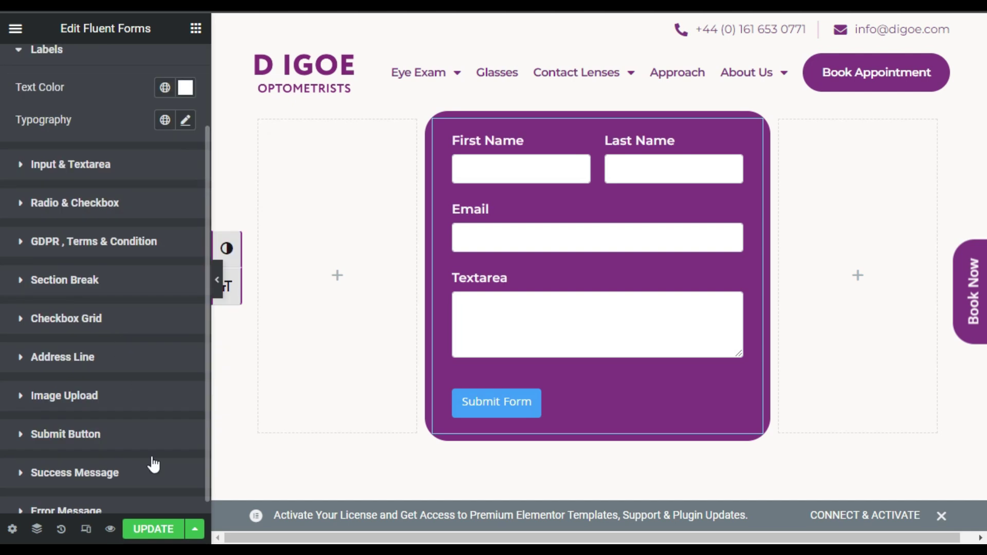
click(157, 529)
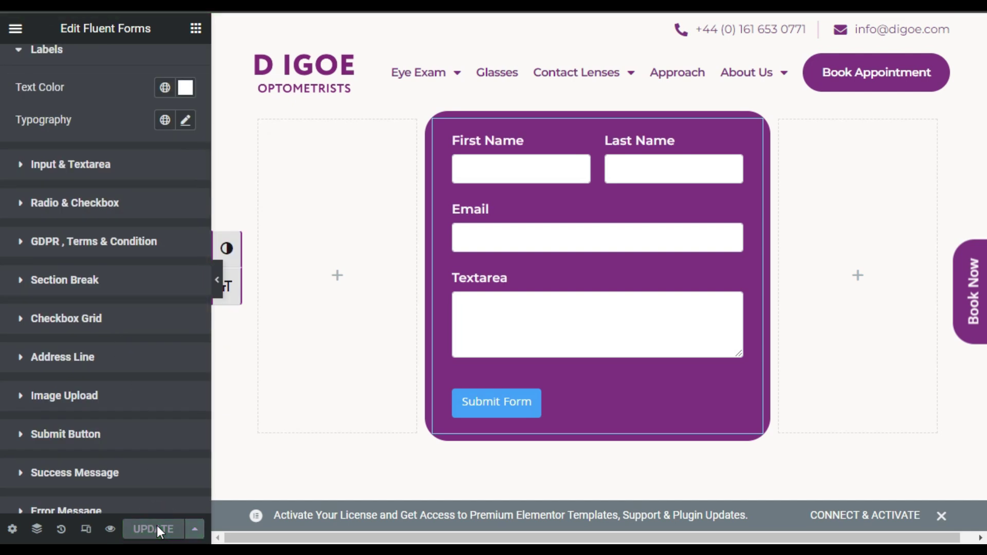
- Preview the live page, pass the reCAPTCHA, and check the 'Thank you for your message' confirmation
click(110, 529)
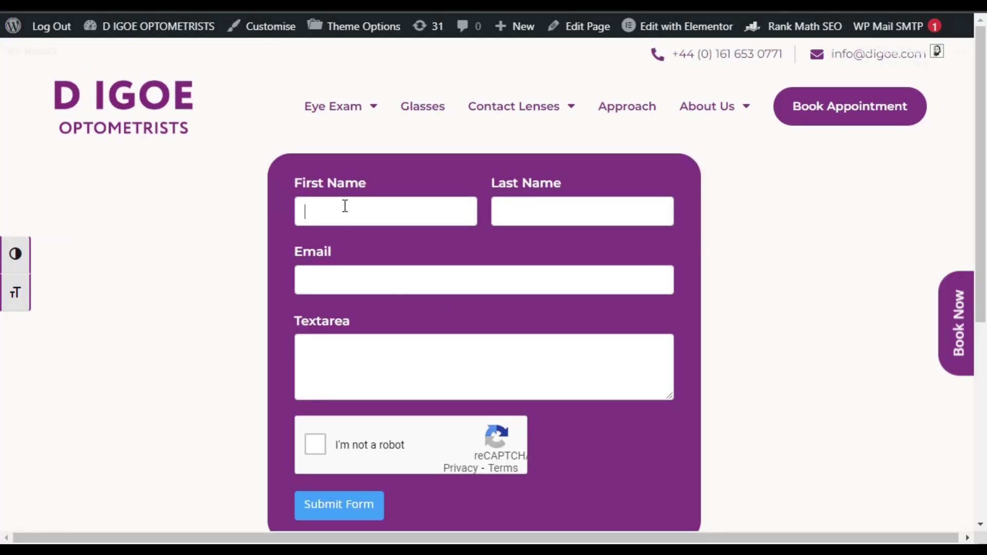
click(363, 449)
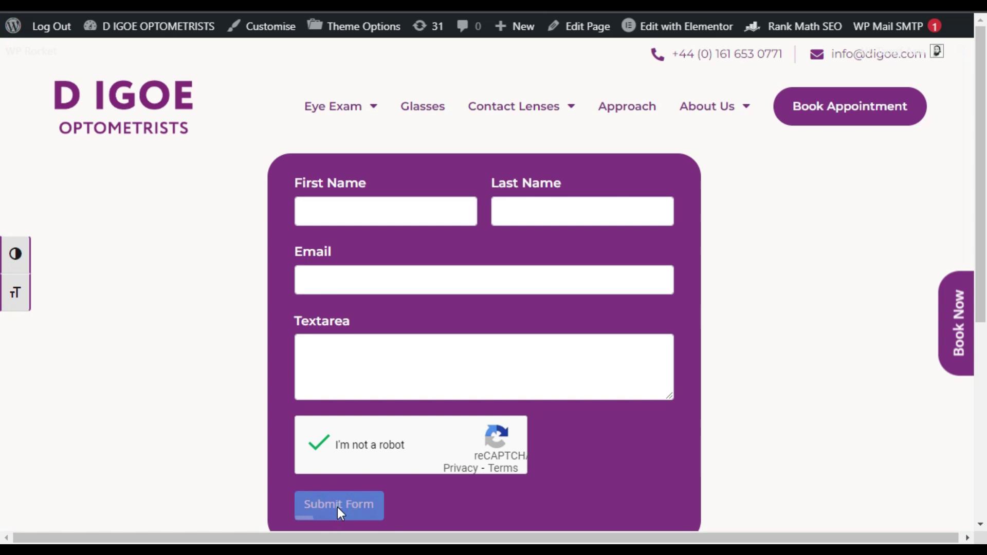
drag(307, 194, 400, 193)
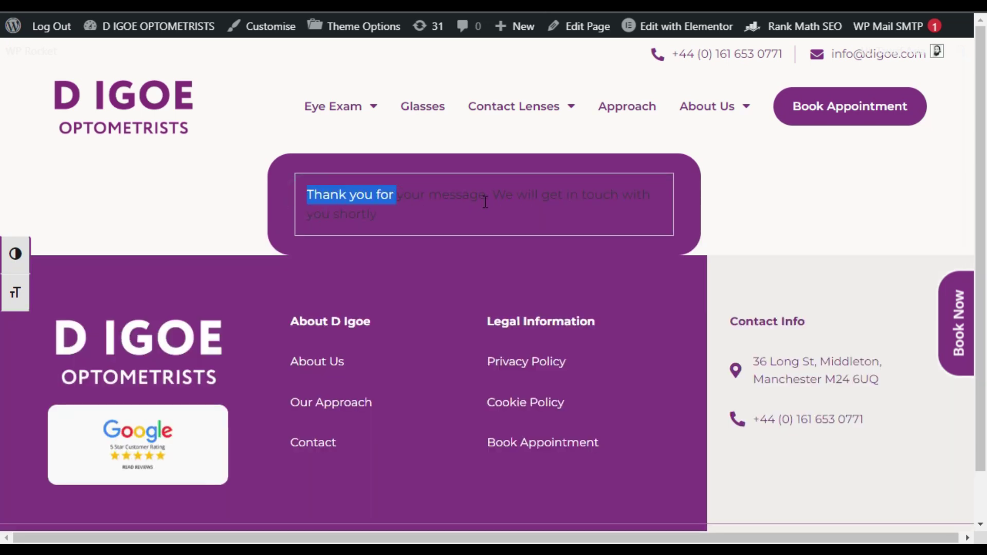
click(393, 220)
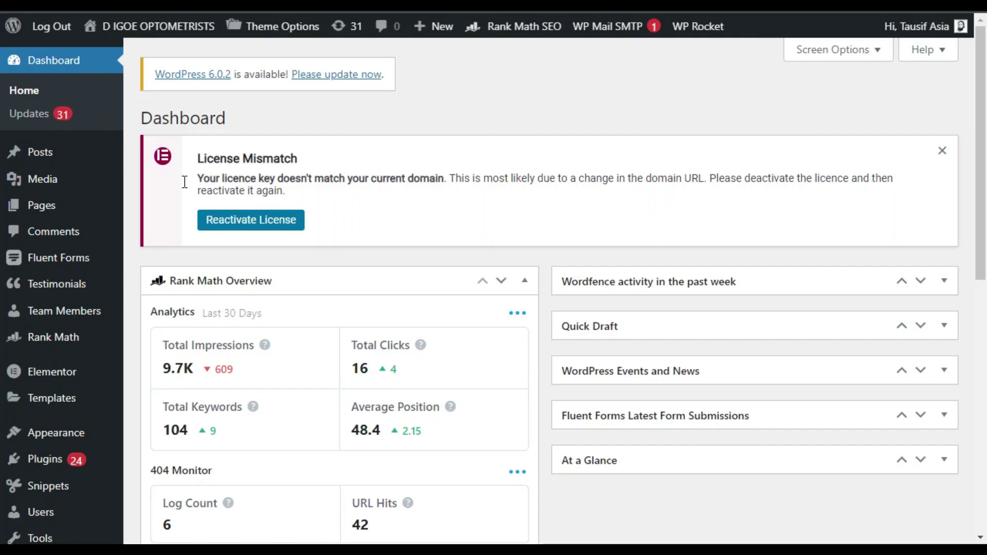
mouse_move(67, 265)
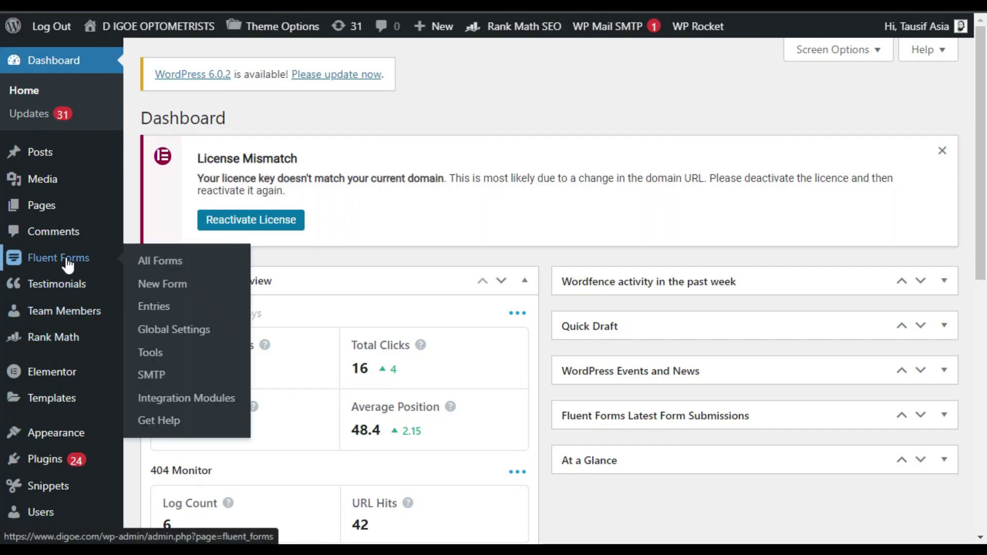
click(146, 261)
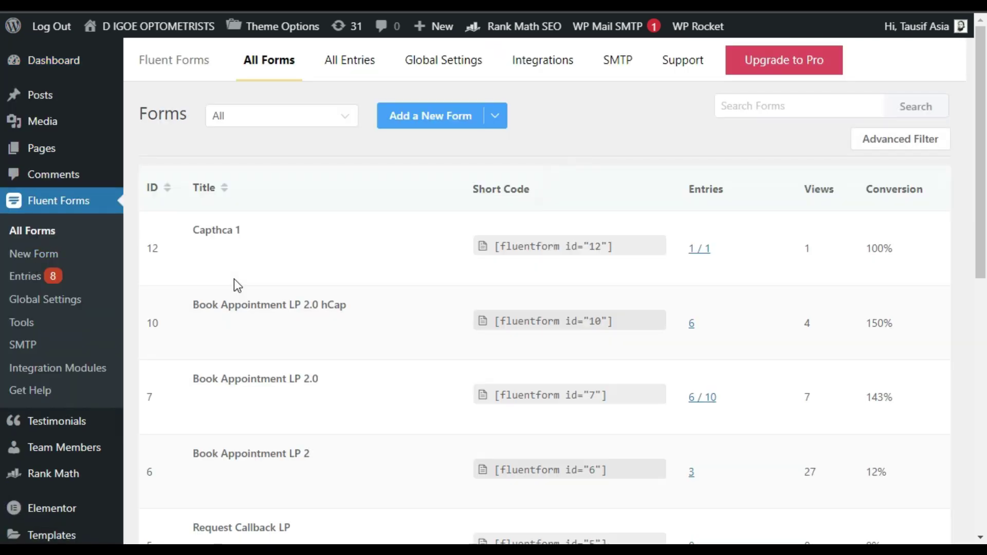
click(229, 251)
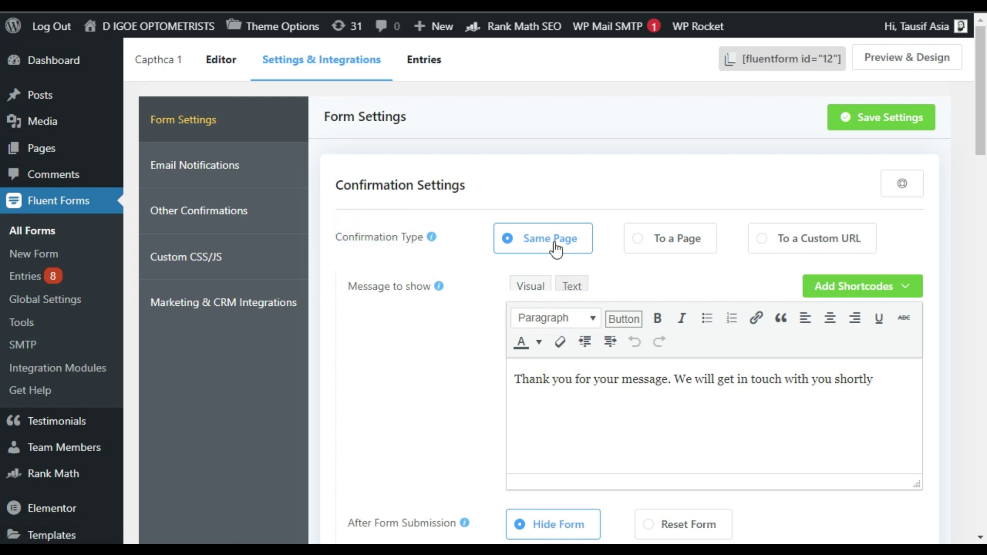
drag(515, 379, 692, 379)
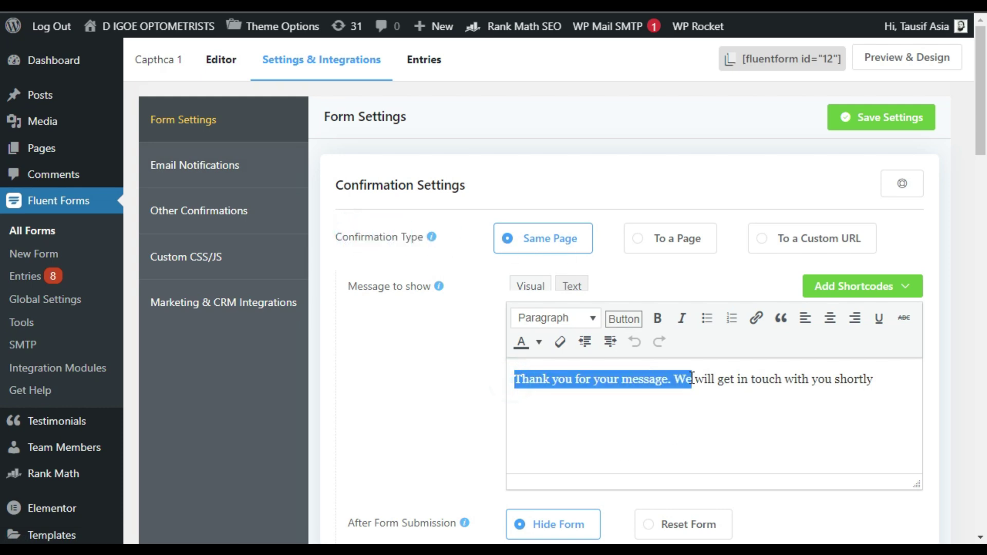
click(825, 379)
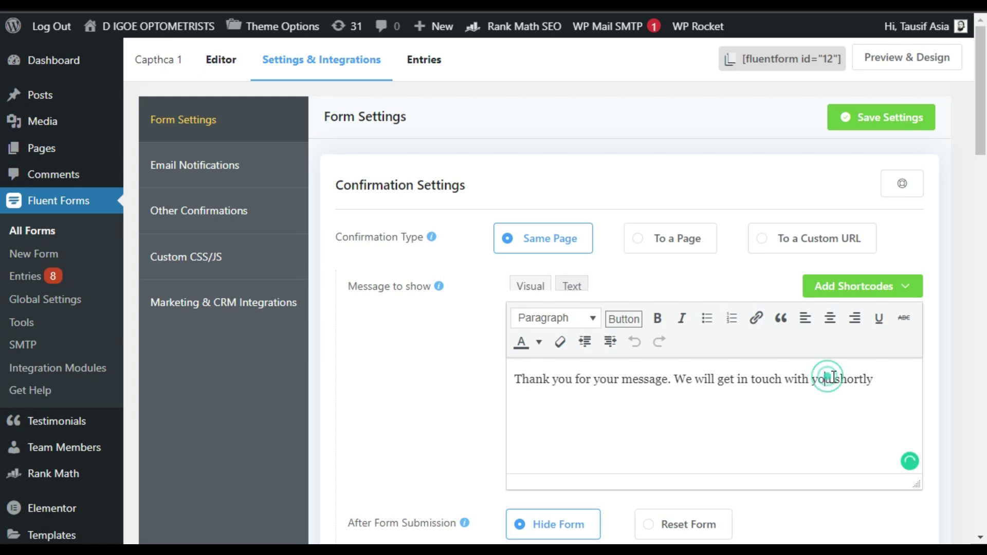
click(668, 241)
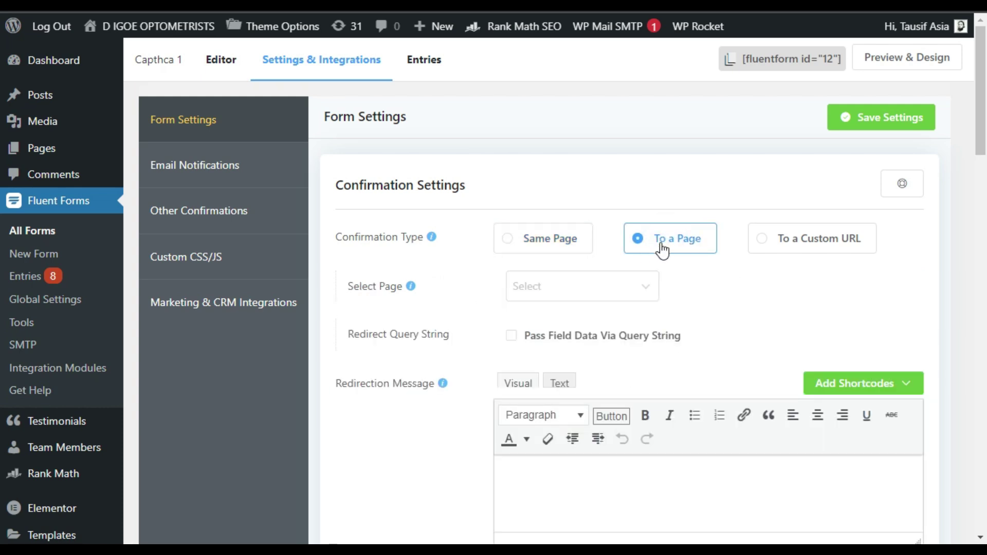
scroll(711, 267, down, 2)
click(619, 185)
scroll(579, 350, down, 3)
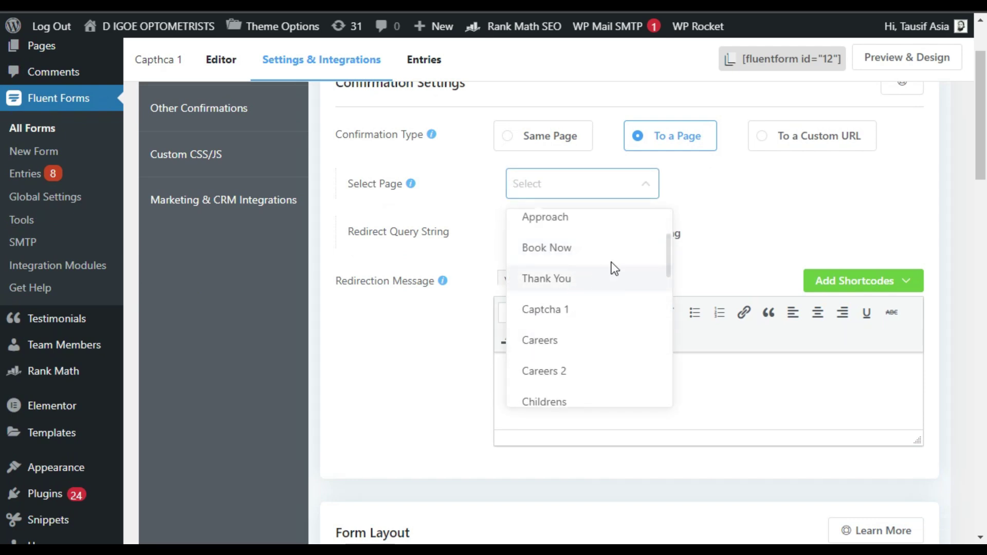
click(743, 209)
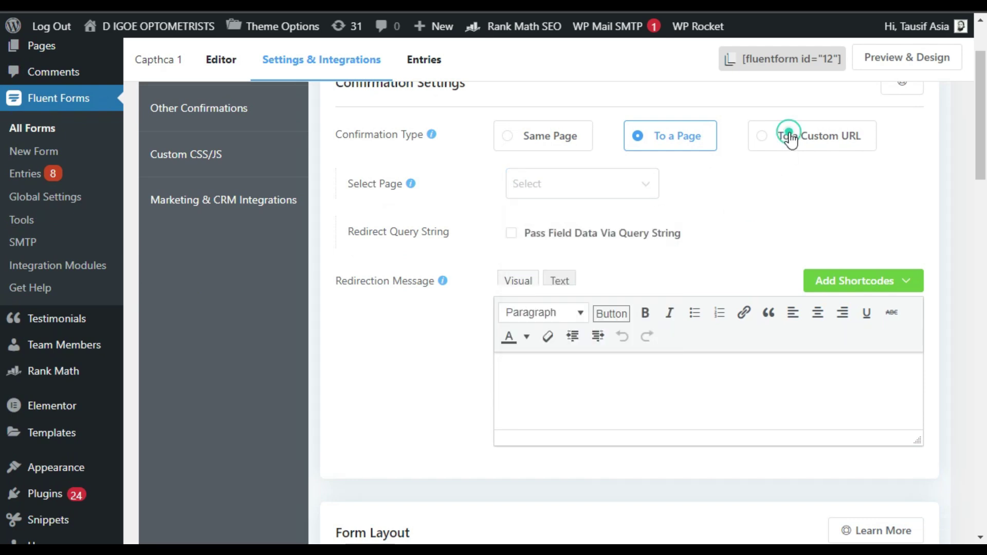
click(789, 135)
click(636, 194)
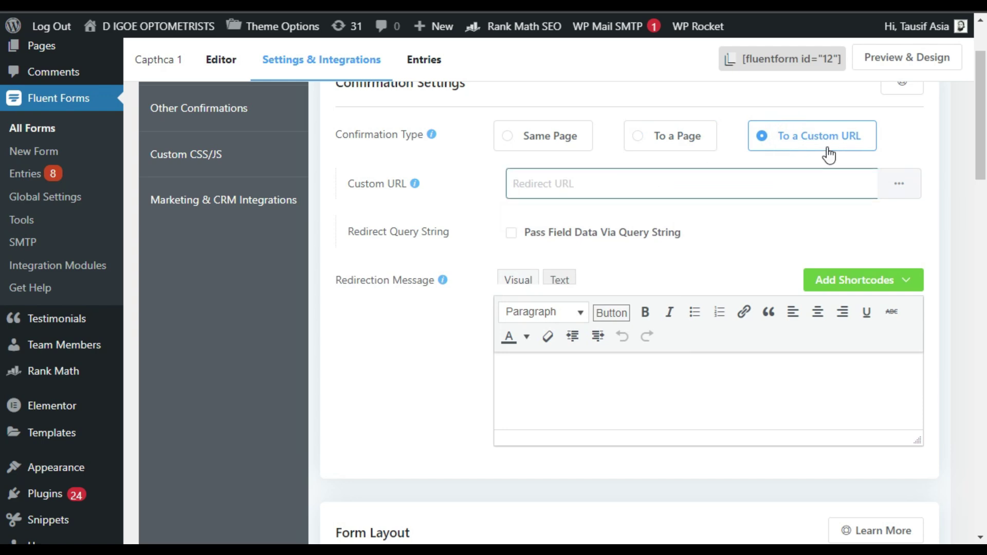
click(532, 143)
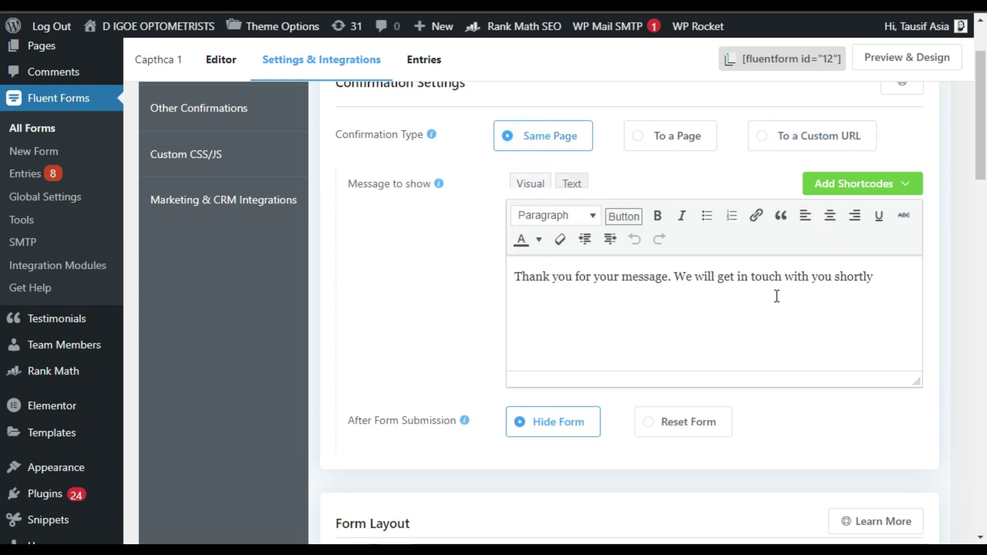
- Enable Maximum Number of Entries set to 1, counted per day
scroll(845, 307, down, 2)
scroll(844, 309, down, 4)
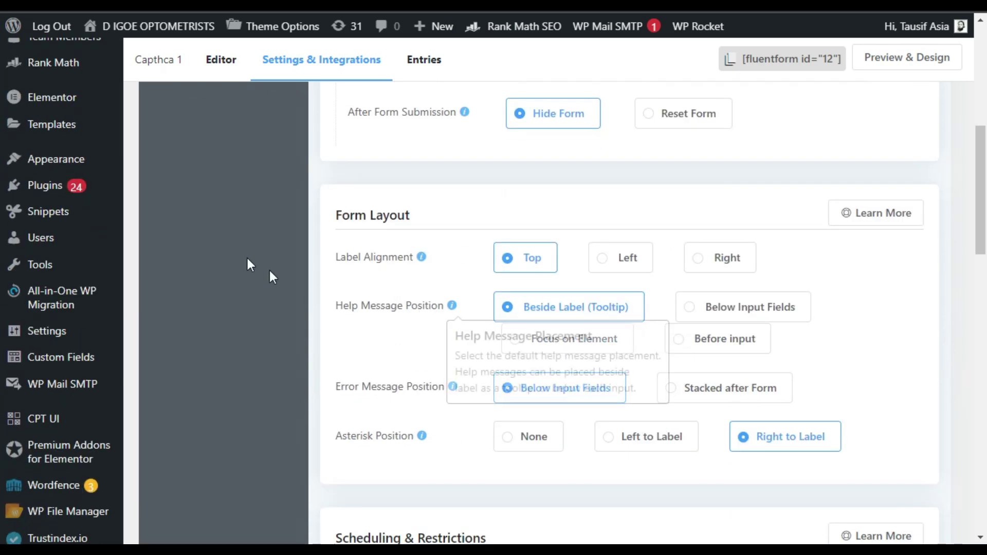
scroll(640, 373, down, 4)
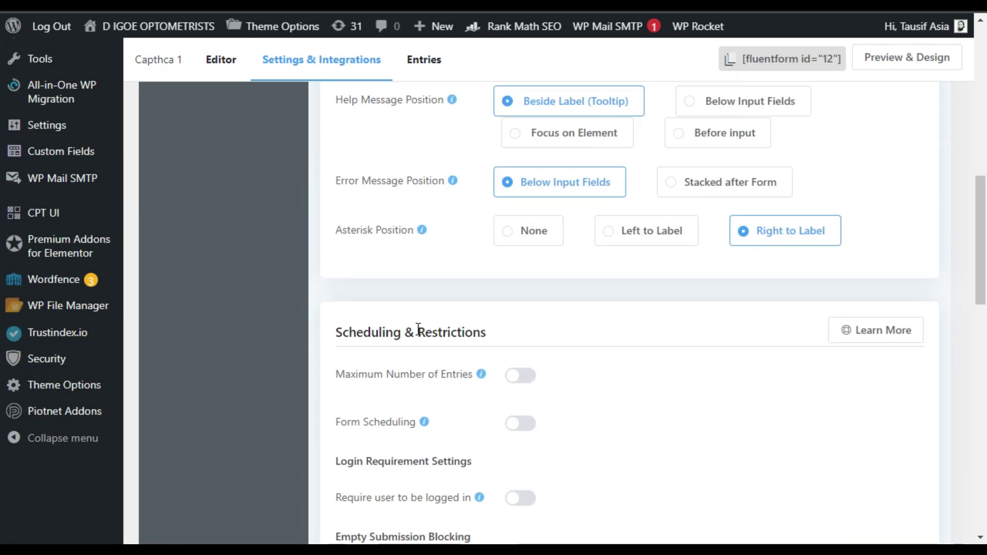
scroll(418, 329, down, 4)
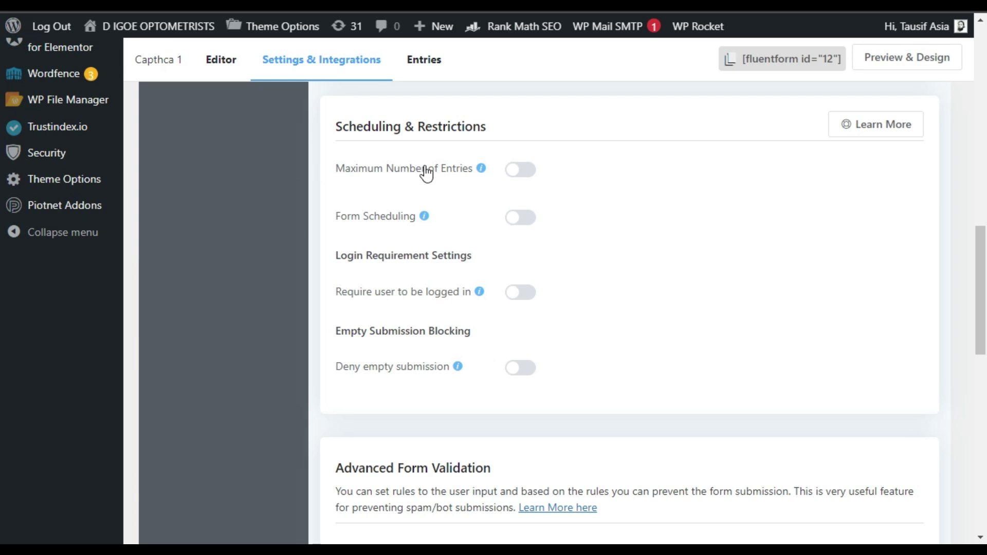
click(521, 175)
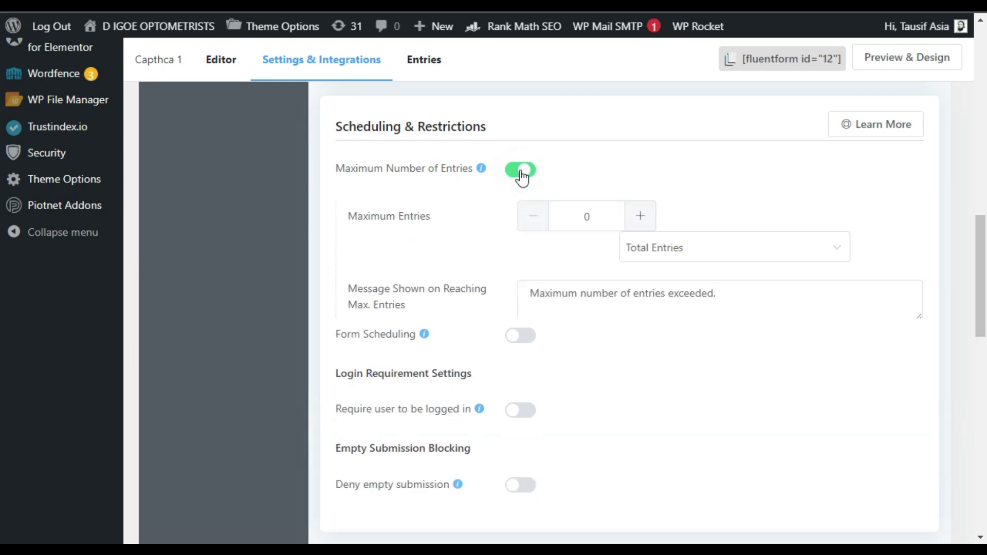
click(640, 216)
click(751, 248)
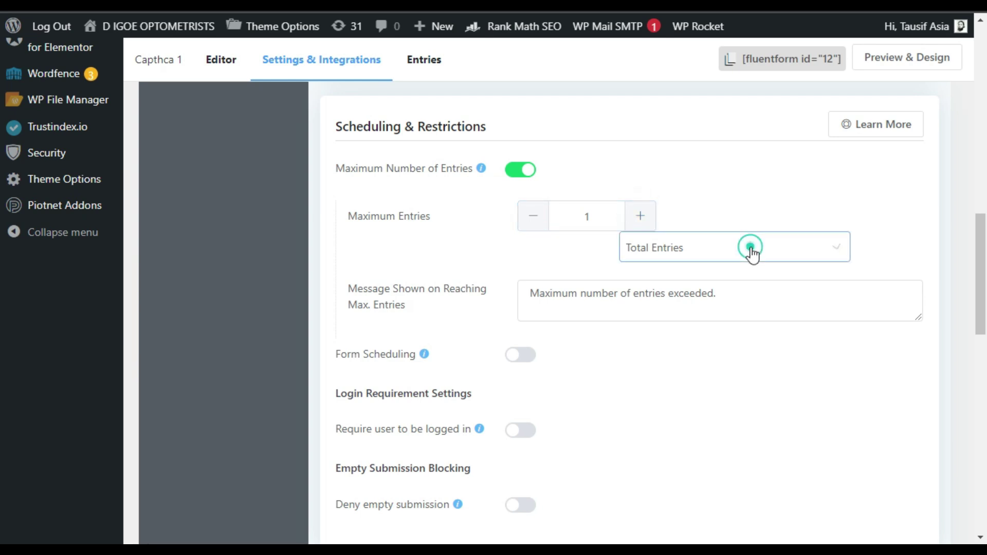
click(727, 331)
scroll(505, 329, down, 4)
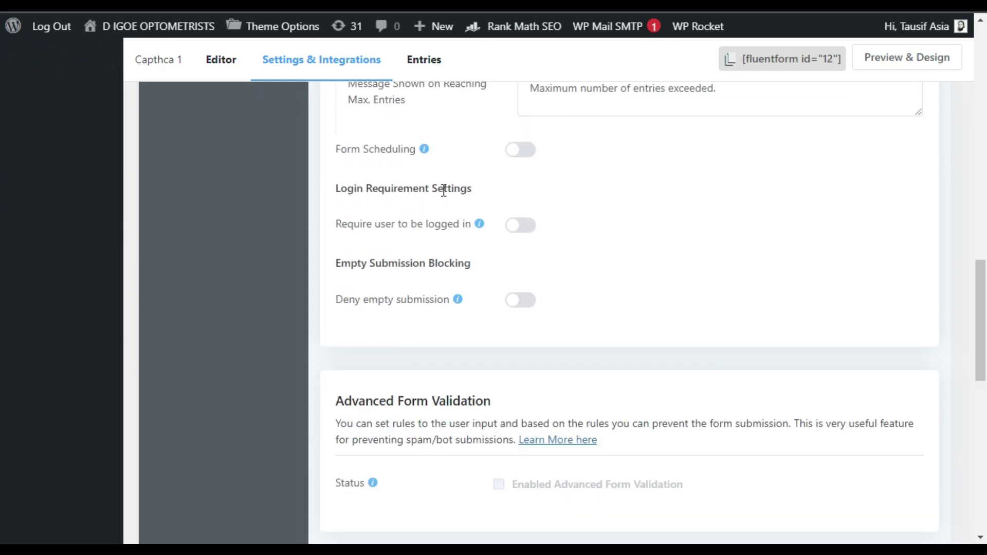
- Require users to be logged in and deny empty submissions, keeping the default warning message
click(511, 234)
scroll(522, 252, down, 2)
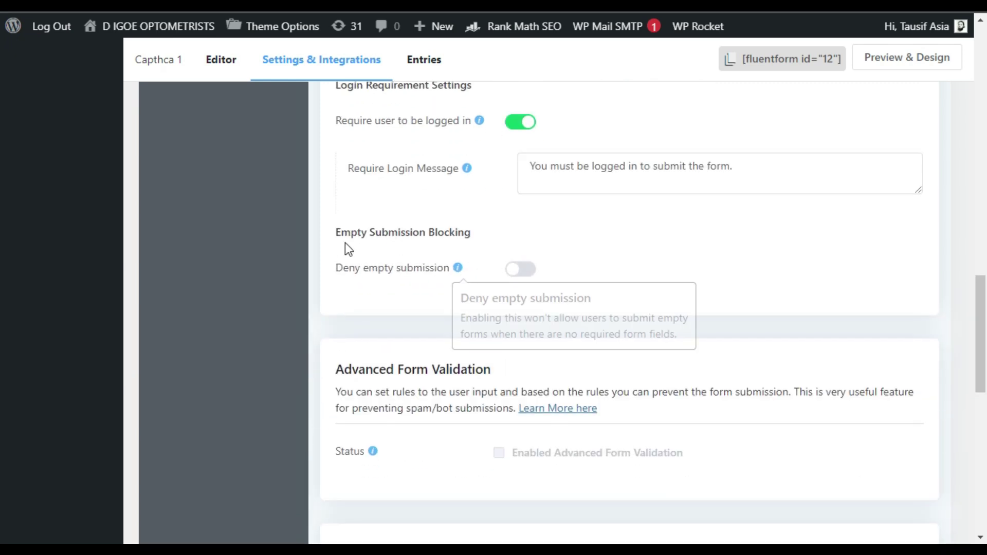
drag(331, 230, 469, 230)
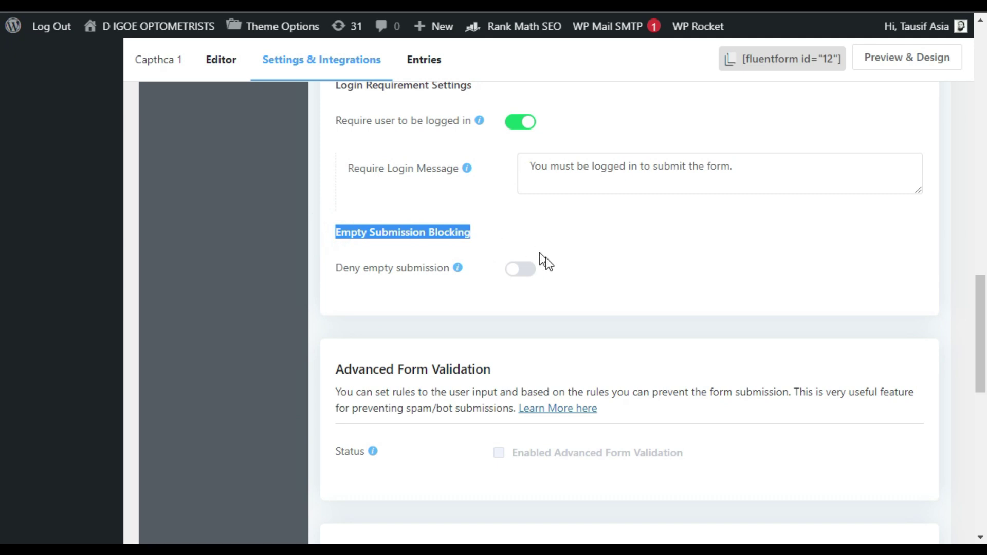
click(519, 269)
drag(557, 313, 603, 316)
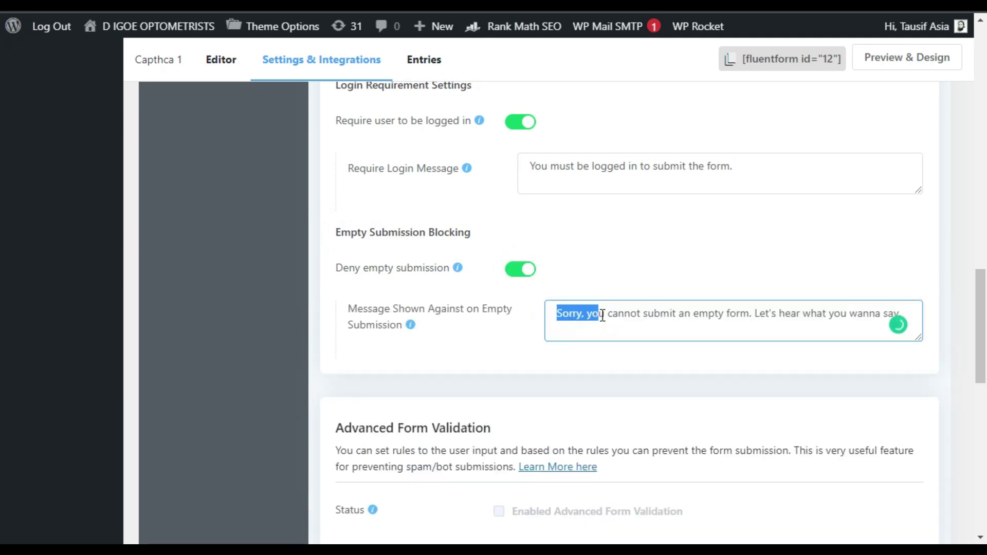
click(572, 315)
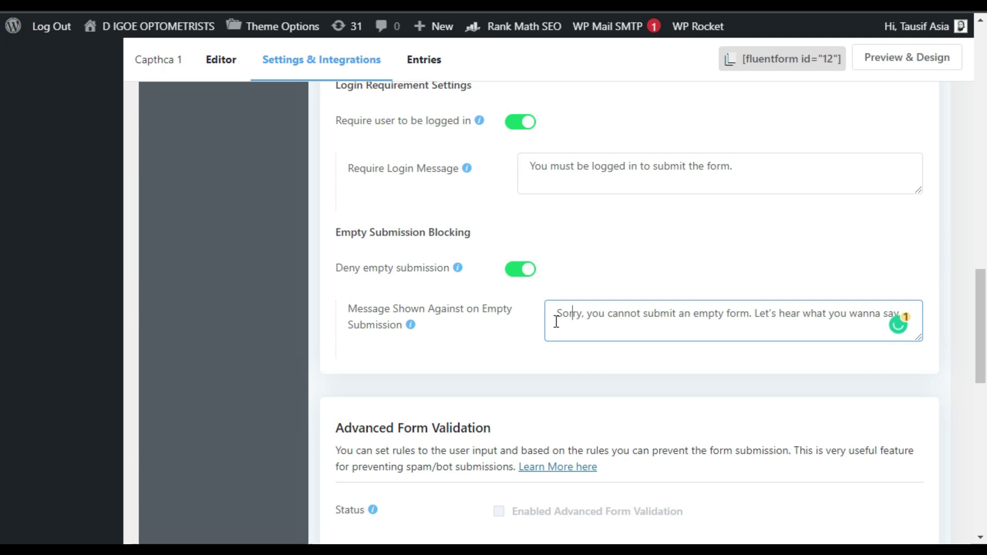
drag(559, 315, 606, 315)
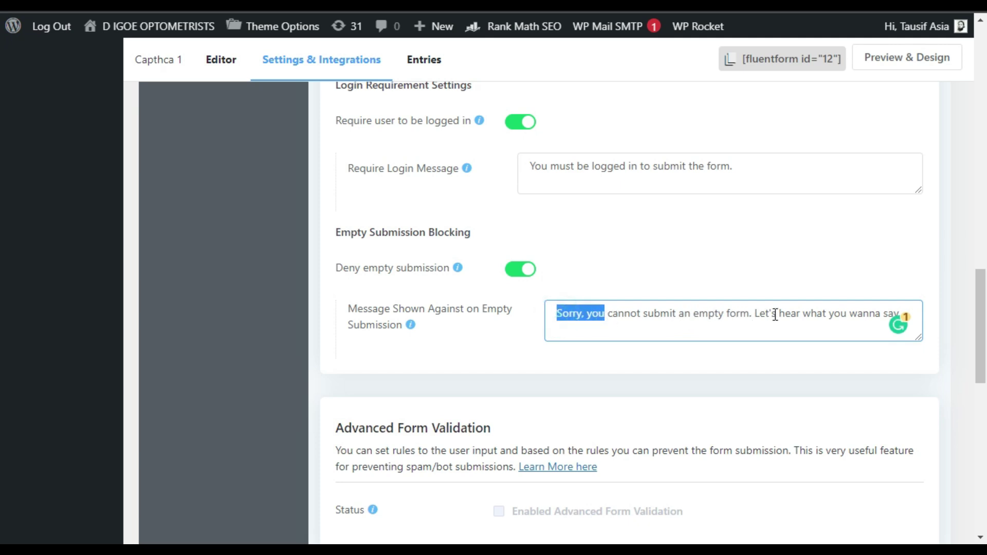
scroll(523, 335, up, 15)
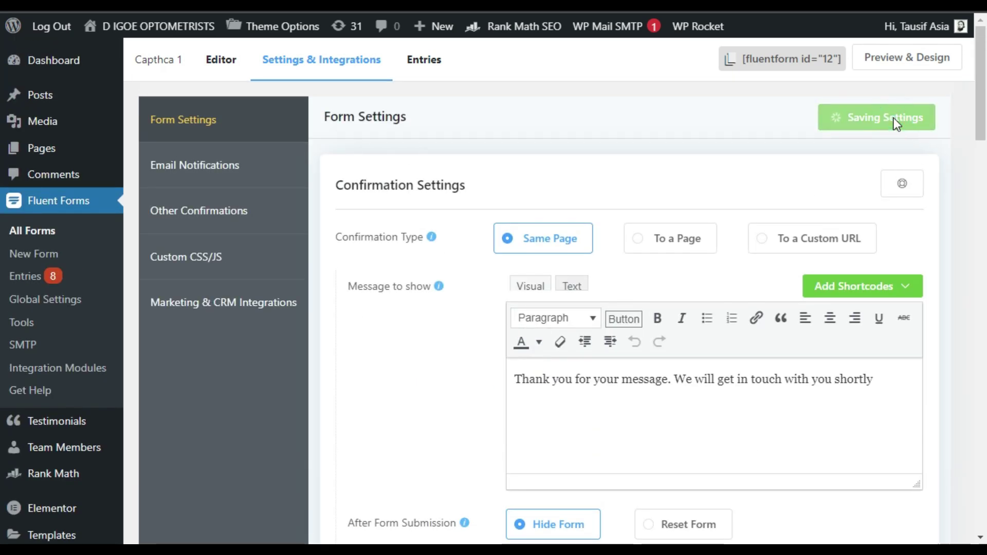
- Open the Admin Notification Email and select its Send to Email value
click(209, 172)
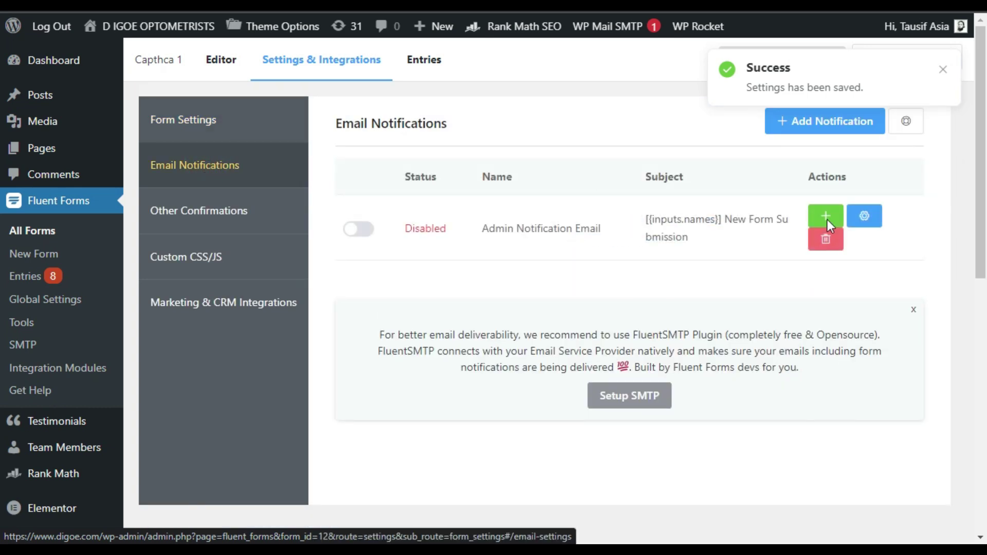
click(863, 216)
triple_click(596, 274)
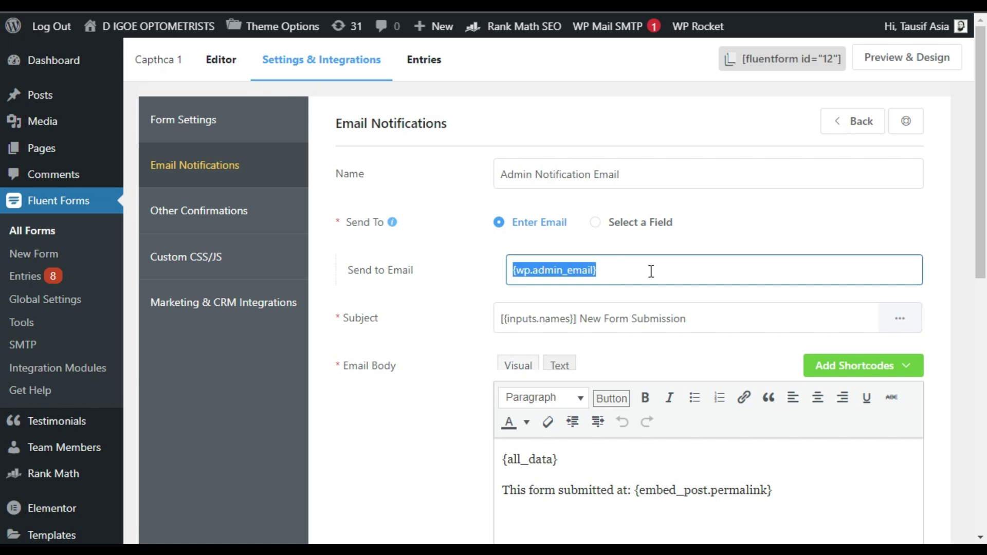
- Save the Custom CSS/JS settings with both code boxes left empty
click(213, 265)
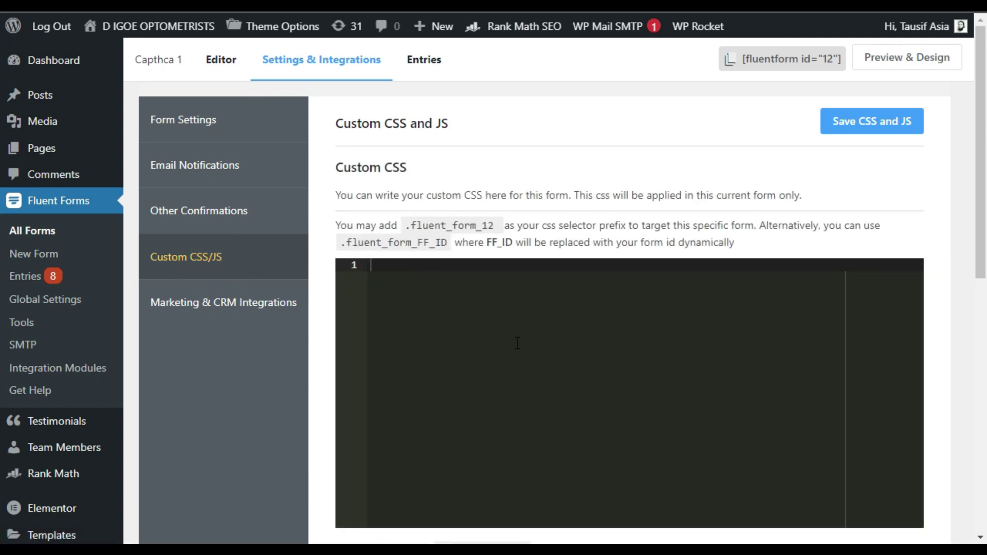
scroll(514, 329, down, 4)
scroll(496, 329, down, 4)
click(500, 346)
scroll(502, 346, up, 2)
scroll(514, 386, down, 2)
scroll(519, 405, down, 2)
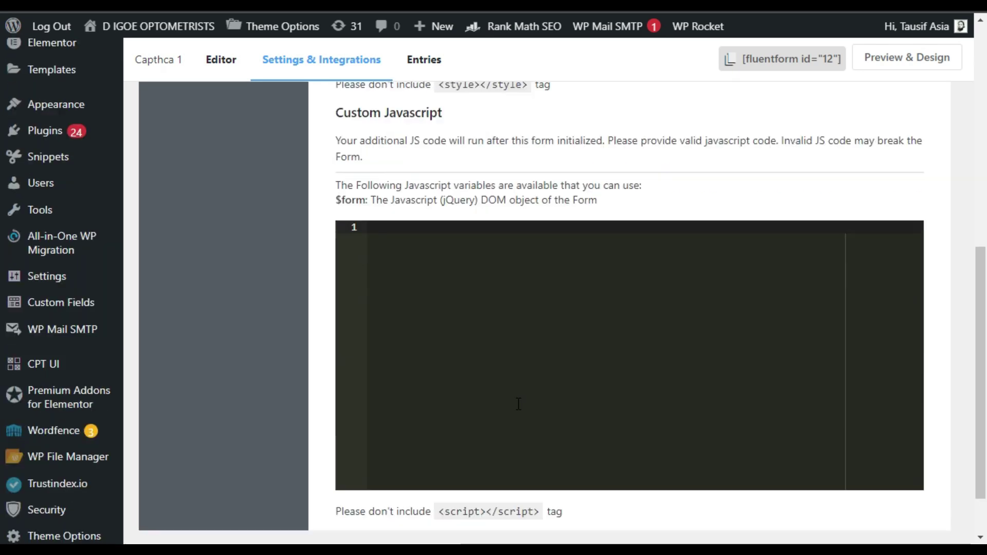
scroll(519, 404, up, 10)
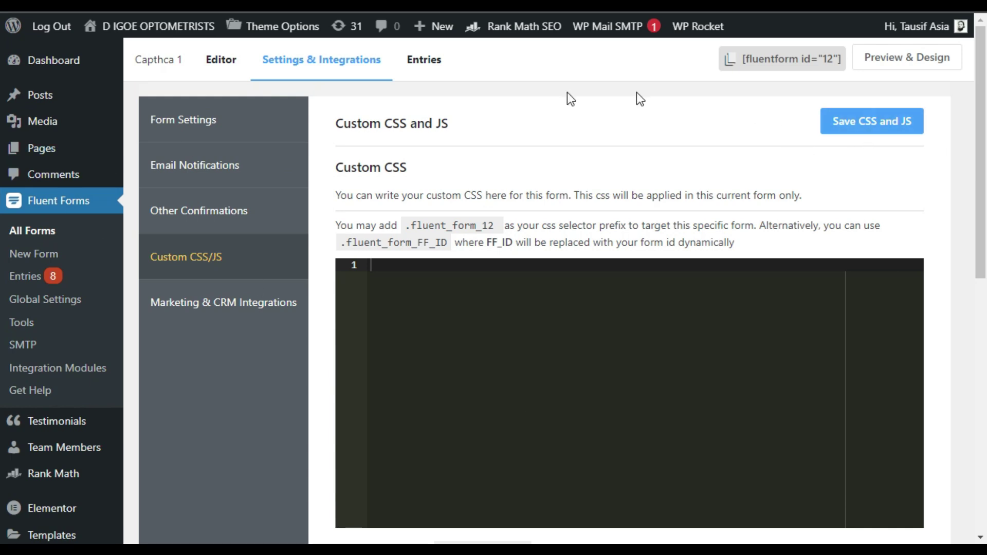
click(898, 130)
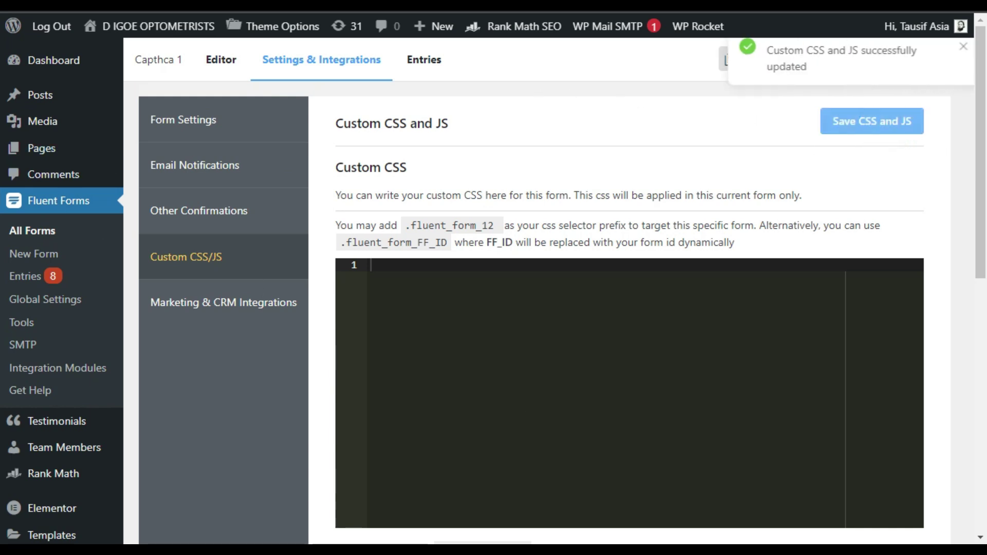
- Reload the live contact page and select the entries-exceeded message
key(ctrl+Tab)
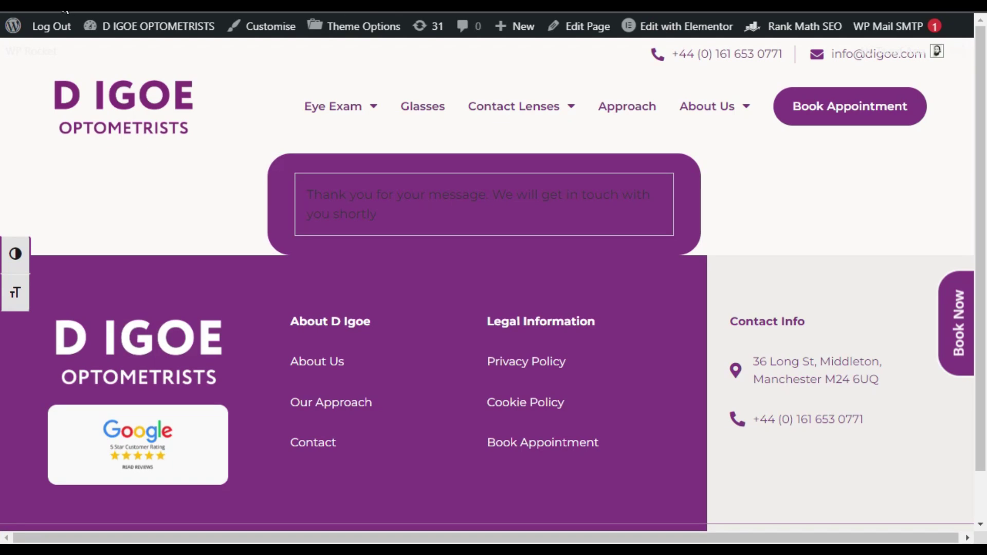
key(F5)
drag(305, 181, 563, 186)
click(563, 186)
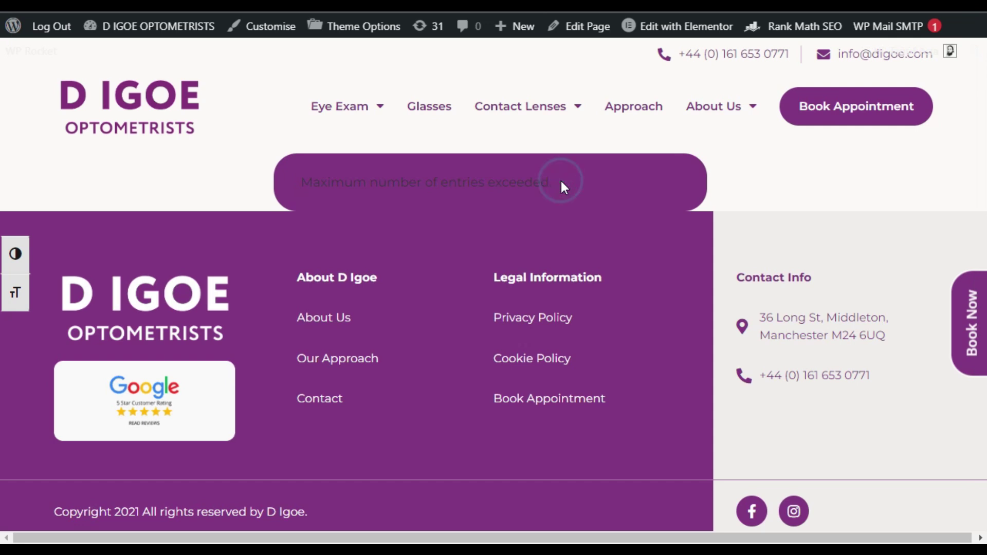
drag(552, 181, 349, 177)
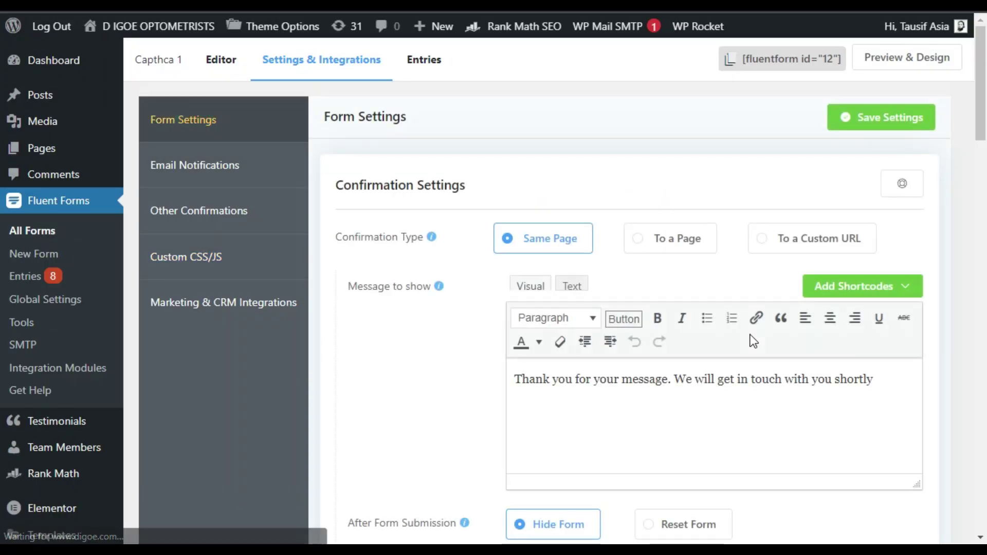
- Raise the daily maximum entries to 2 and save the form settings
scroll(753, 342, down, 10)
click(641, 320)
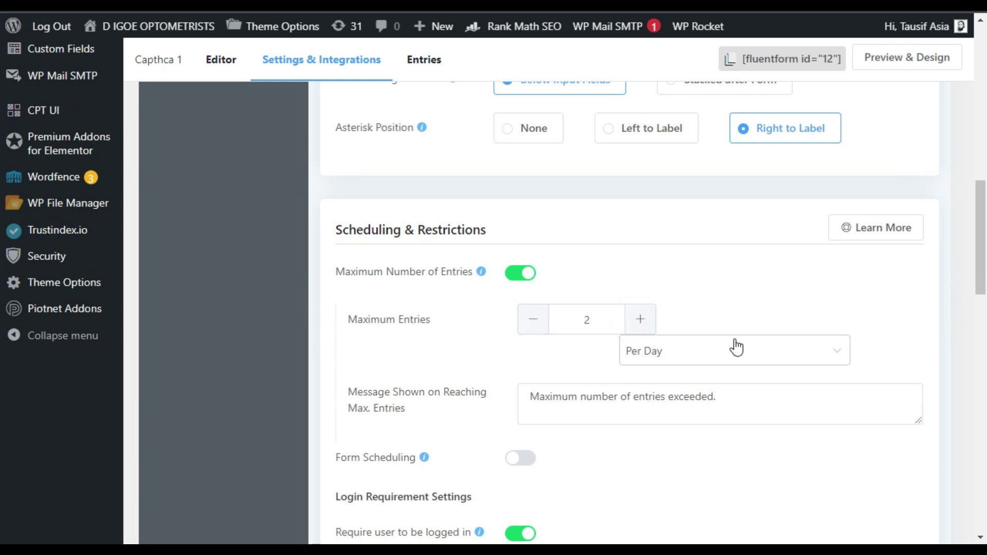
scroll(802, 308, up, 10)
click(895, 123)
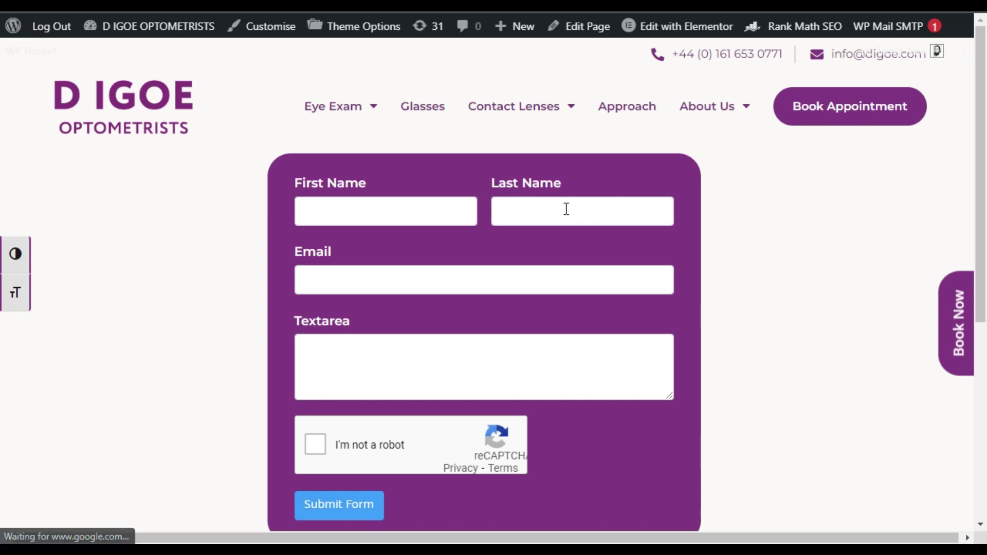
- Pass the reCAPTCHA, submit the empty form, and highlight the 'cannot submit an empty form' warning
scroll(641, 336, down, 4)
scroll(412, 269, up, 3)
scroll(446, 347, up, 2)
click(393, 453)
scroll(437, 362, down, 2)
scroll(390, 401, up, 2)
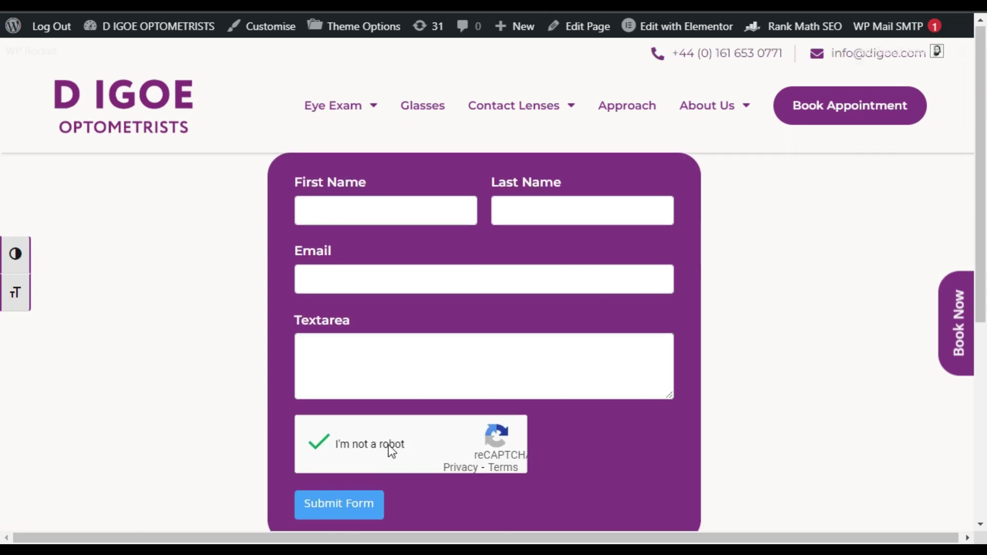
click(319, 508)
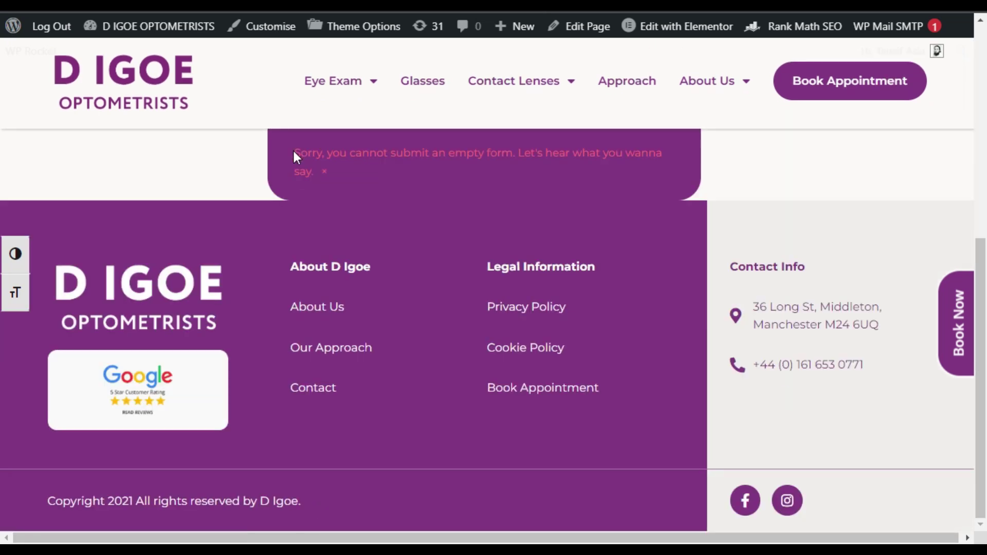
drag(293, 150, 334, 152)
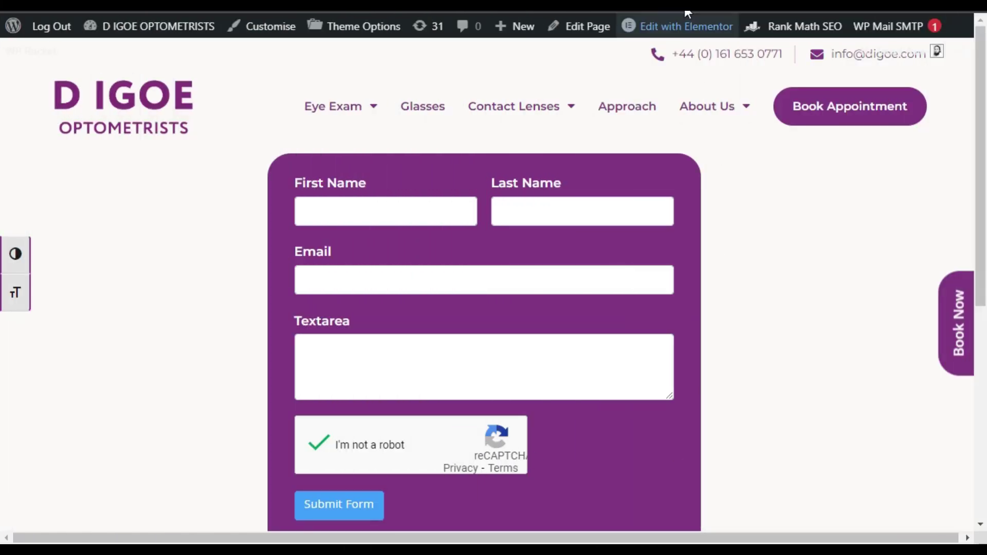
- Delete the captcha field from the Capthca 1 form in the editor
click(679, 26)
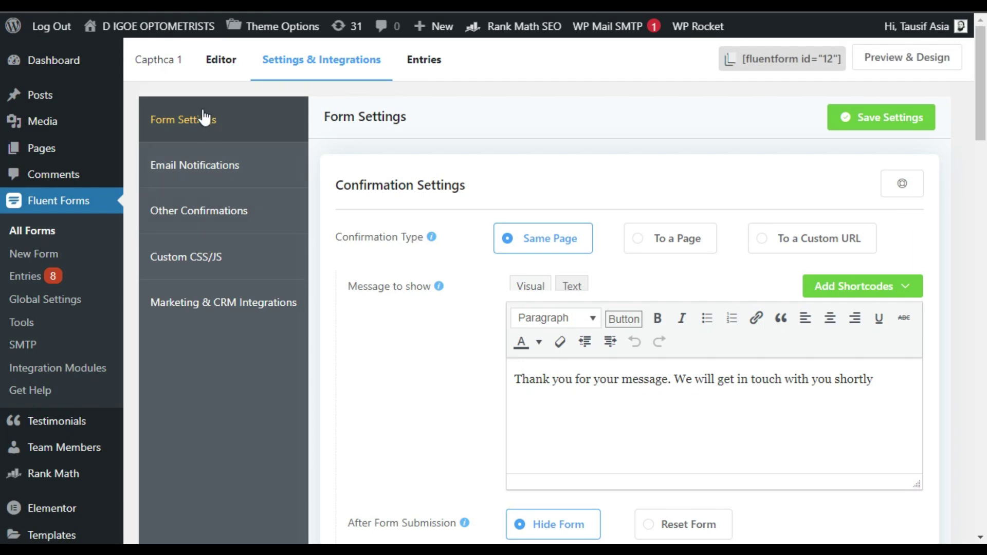
click(222, 62)
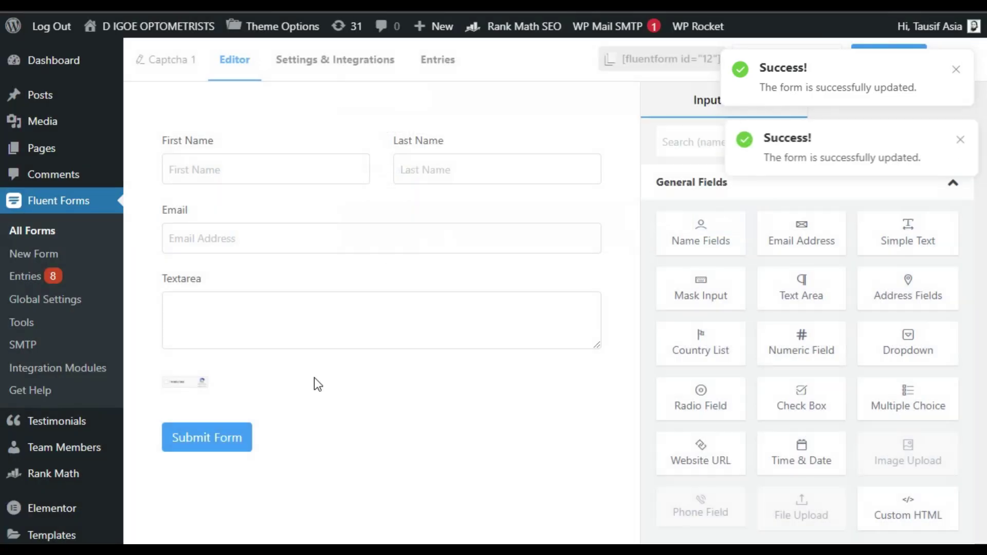
mouse_move(221, 392)
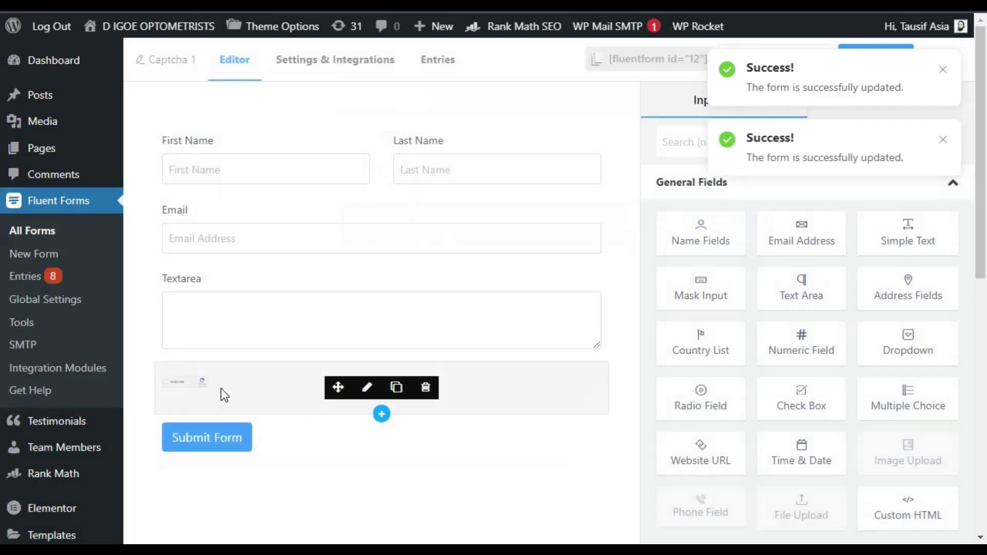
click(425, 390)
click(592, 204)
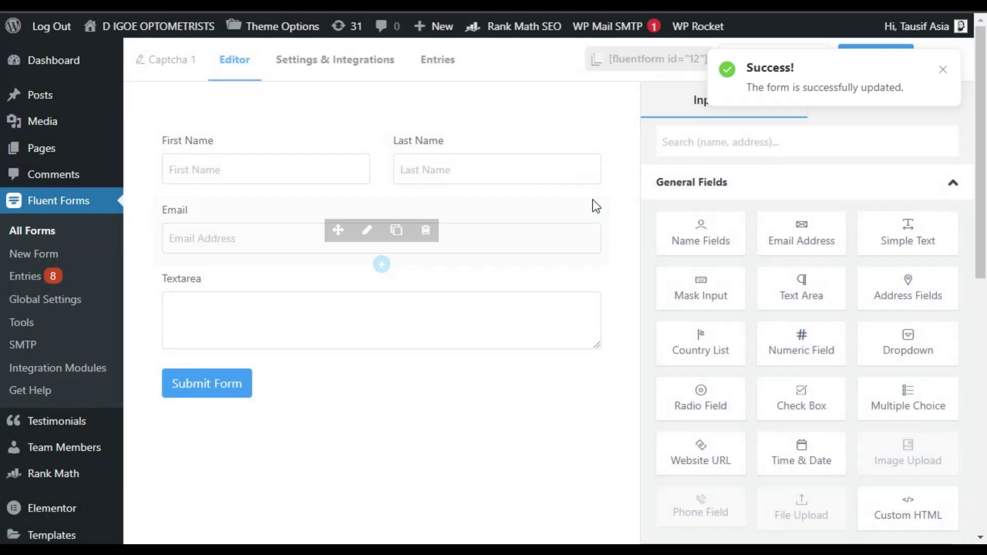
- Check the hCaptcha option among the advanced fields and save the form without a captcha
click(940, 183)
click(822, 229)
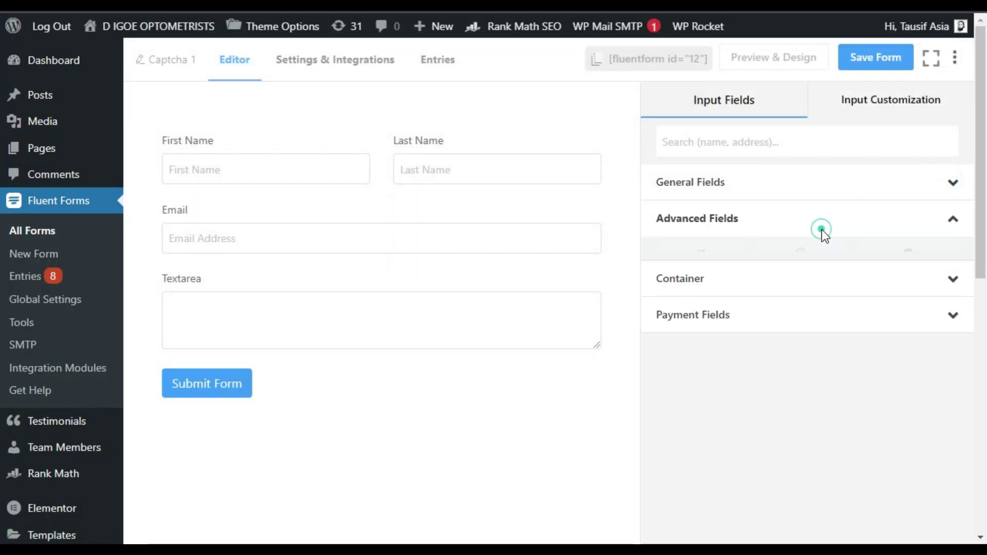
drag(689, 332, 754, 337)
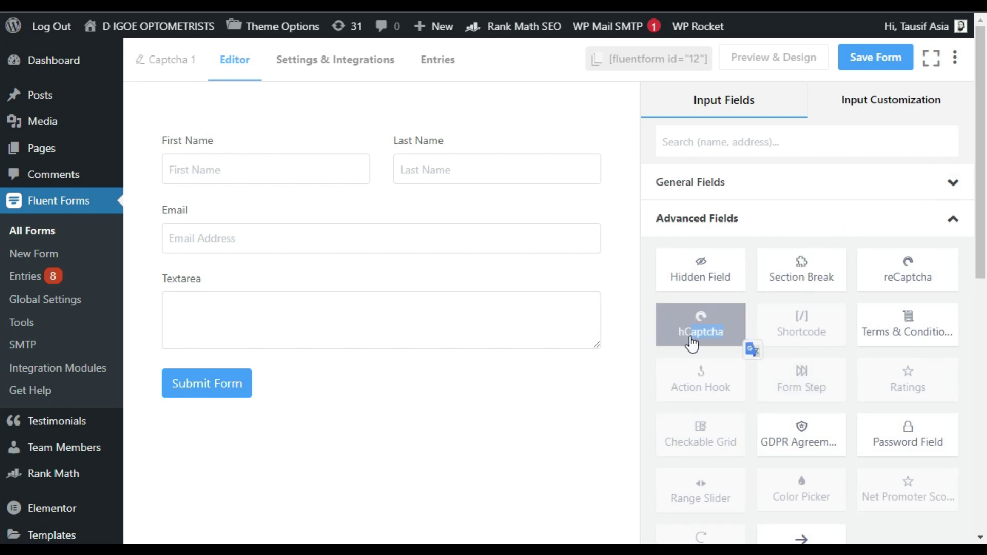
click(749, 329)
click(851, 62)
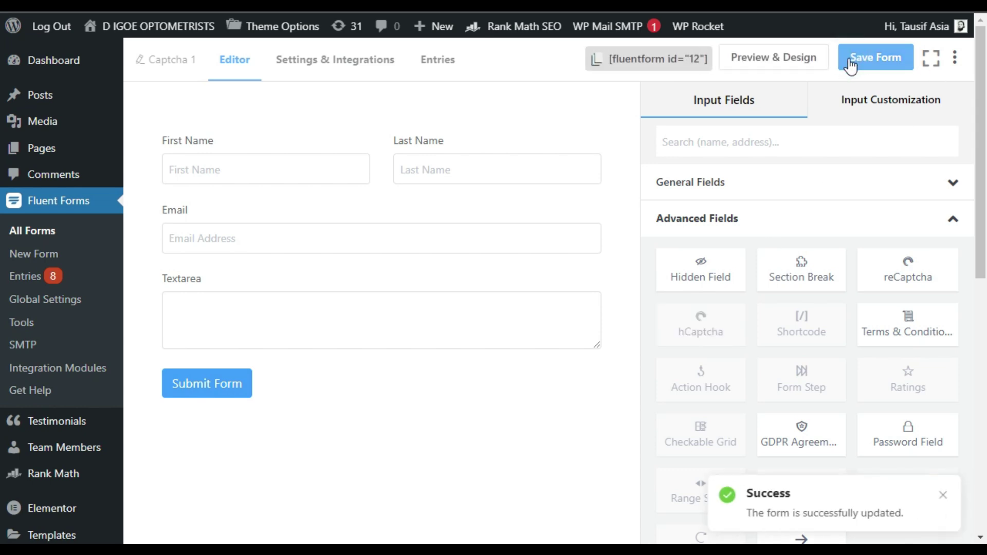
- Clear the site key and secret key in Global Settings > hCaptcha
click(45, 306)
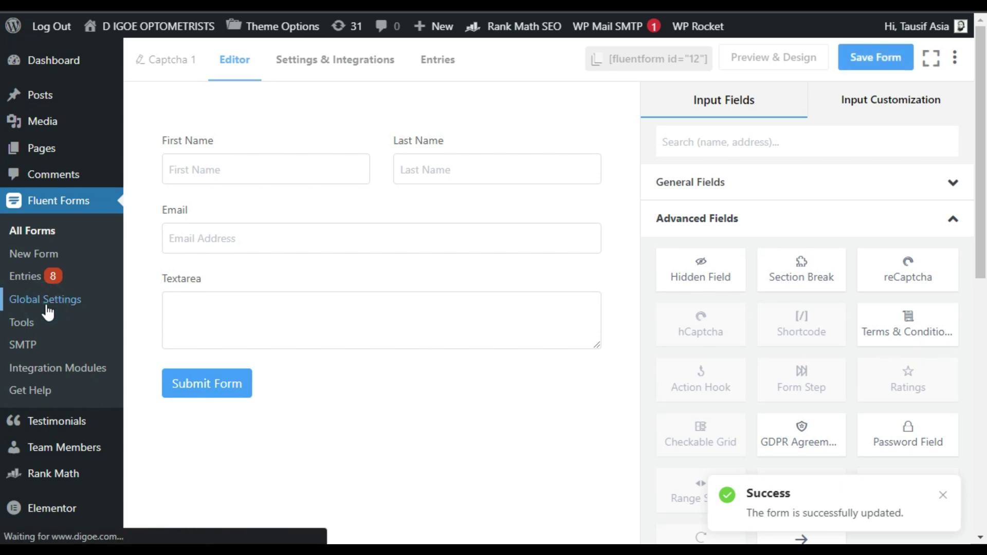
click(242, 329)
drag(679, 254, 474, 282)
key(Delete)
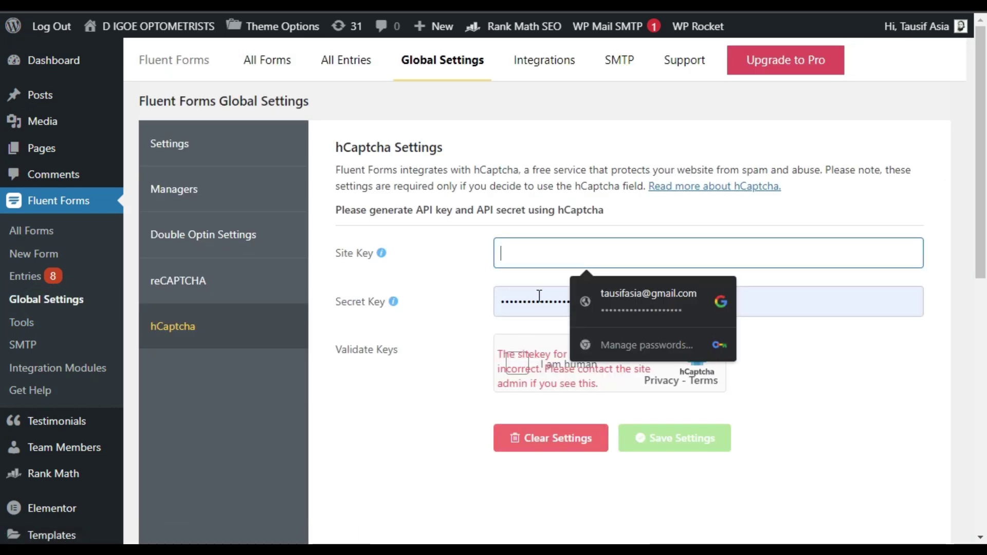
double_click(532, 301)
key(Delete)
click(465, 307)
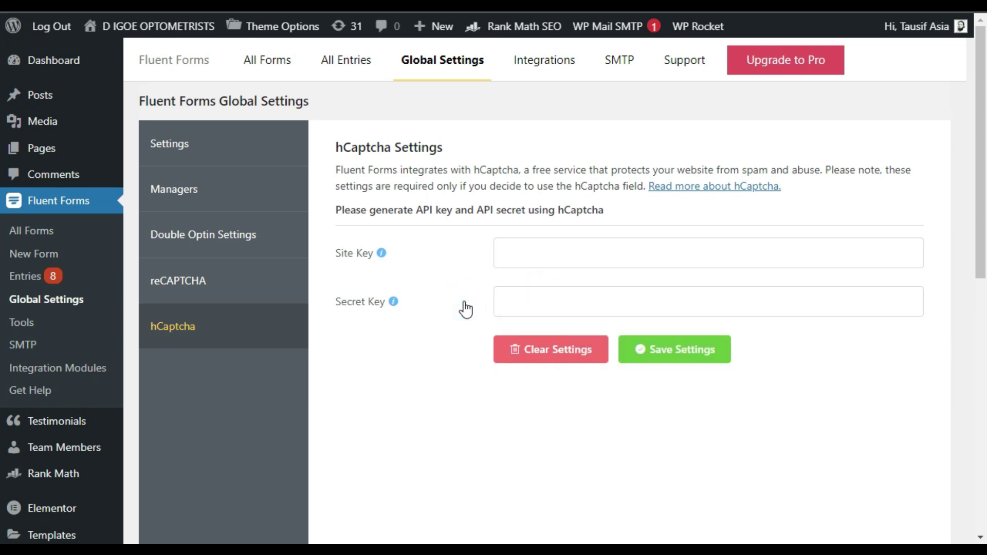
- Go to the hCaptcha website and log in to the account dashboard
click(700, 190)
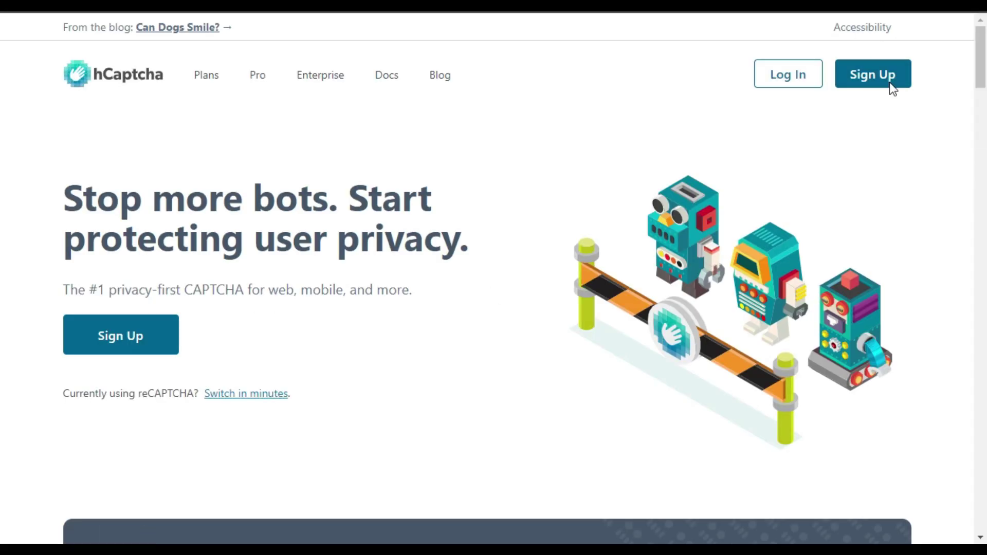
click(802, 75)
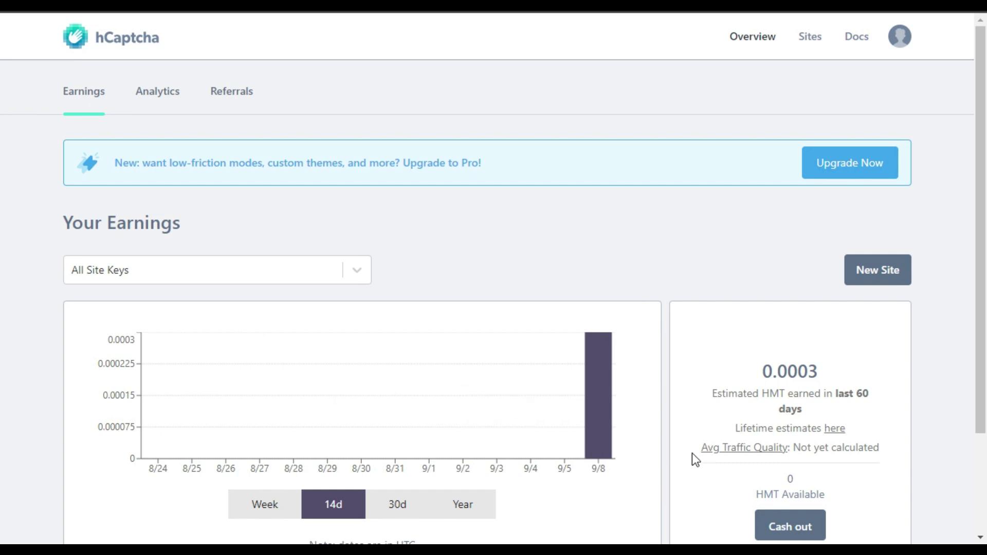
- Start a new site and name its sitekey 'h 1'
click(881, 278)
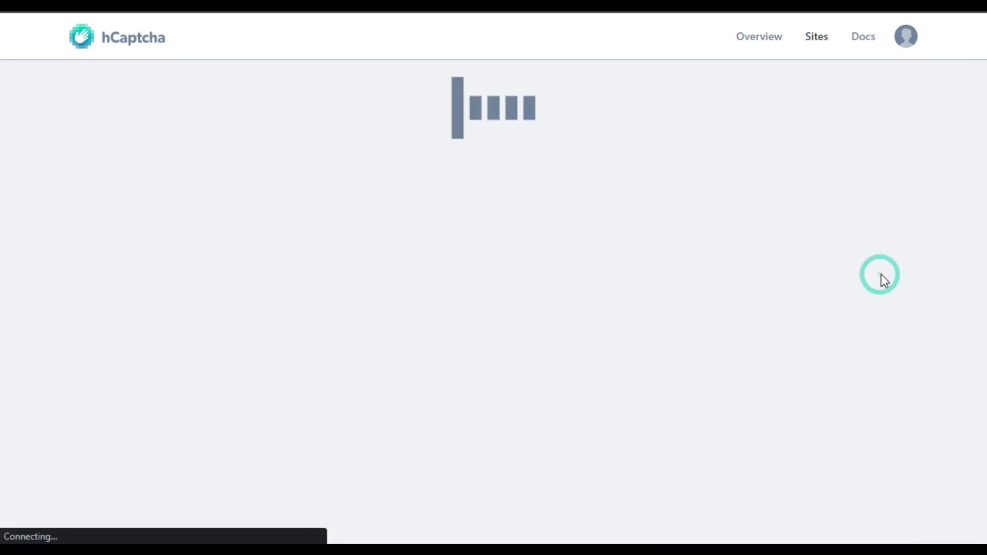
click(201, 218)
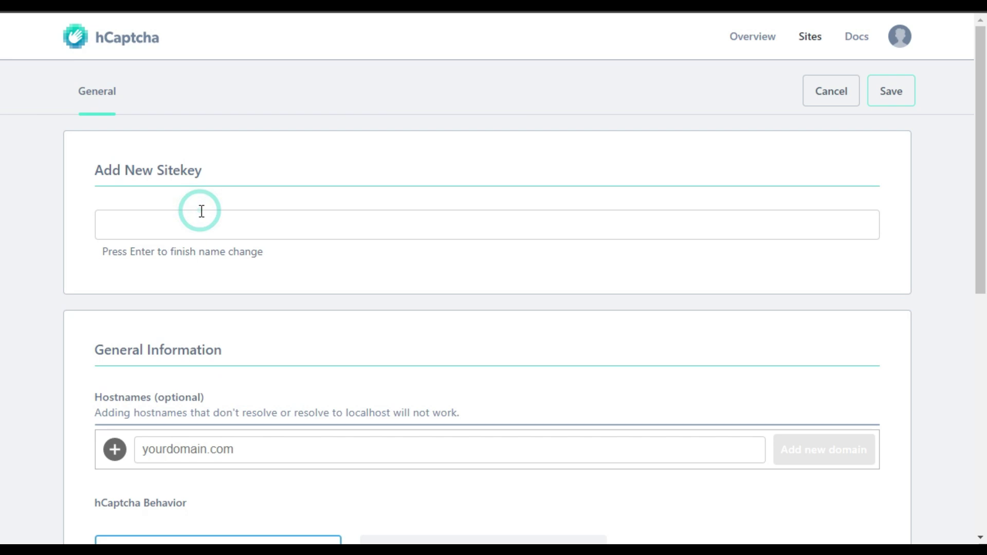
text(h 1)
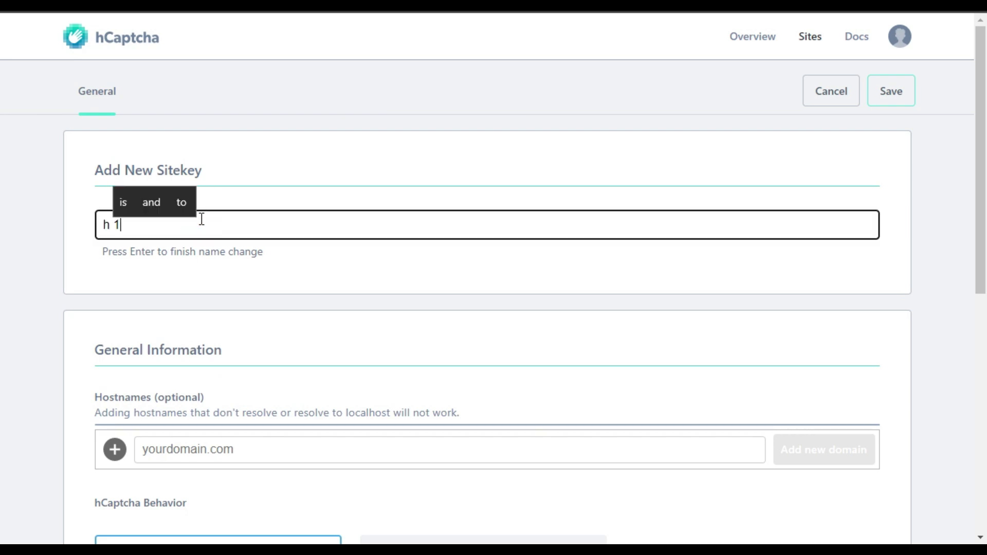
scroll(229, 300, down, 4)
click(202, 247)
right_click(348, 245)
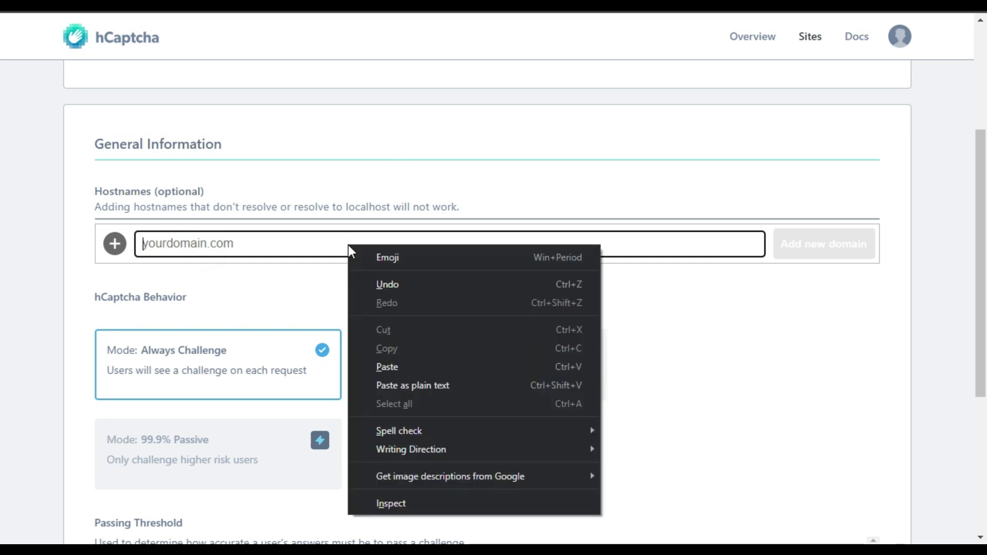
click(364, 366)
drag(181, 246, 143, 244)
key(BackSpace)
key(BackSpace)
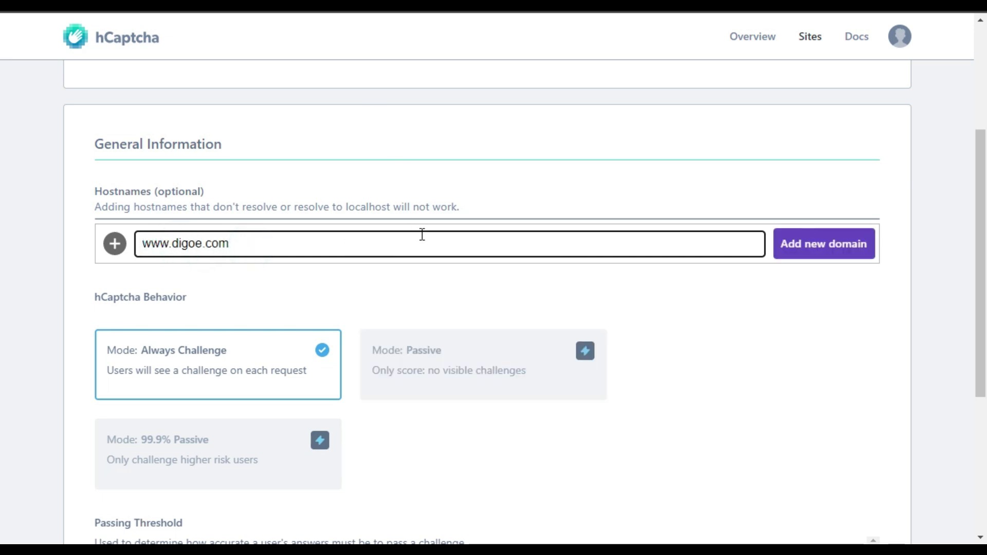
click(823, 248)
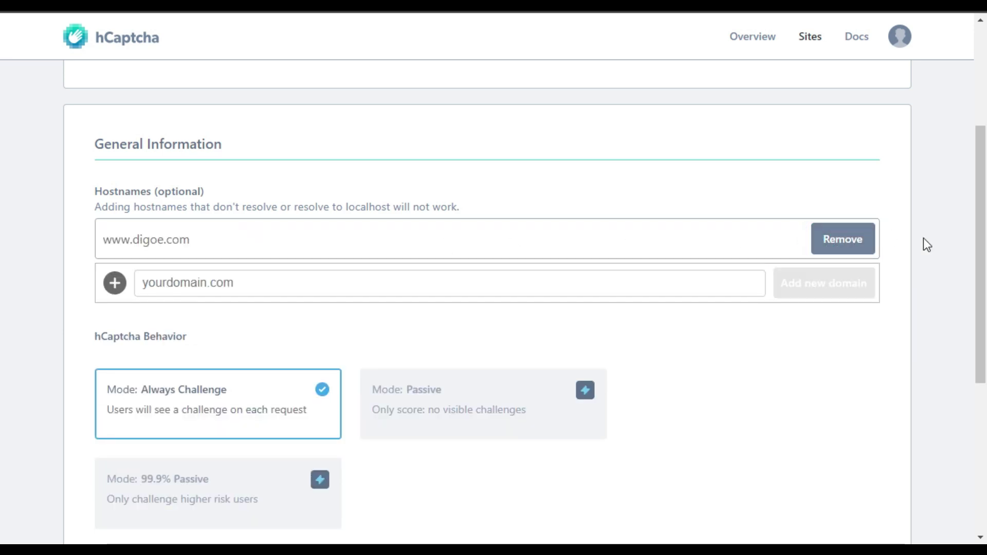
scroll(588, 269, down, 5)
scroll(589, 269, up, 10)
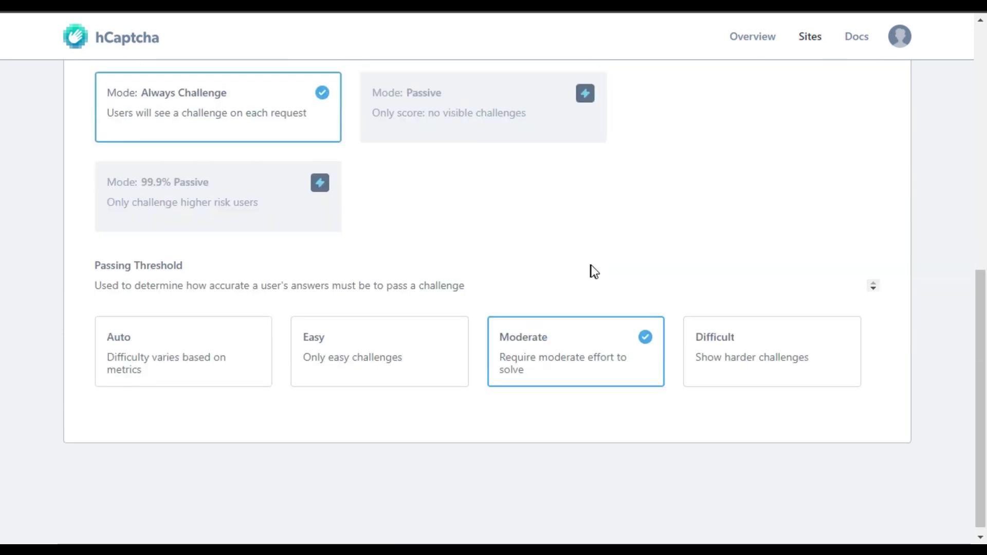
click(883, 91)
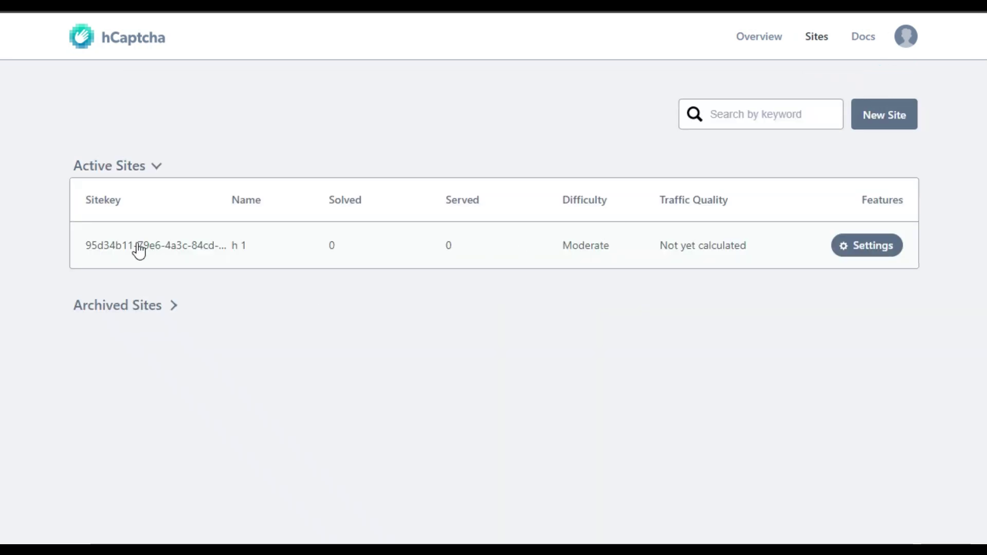
- Copy the sitekey of 'h 1' and paste it into the Fluent Forms Site Key field
click(868, 245)
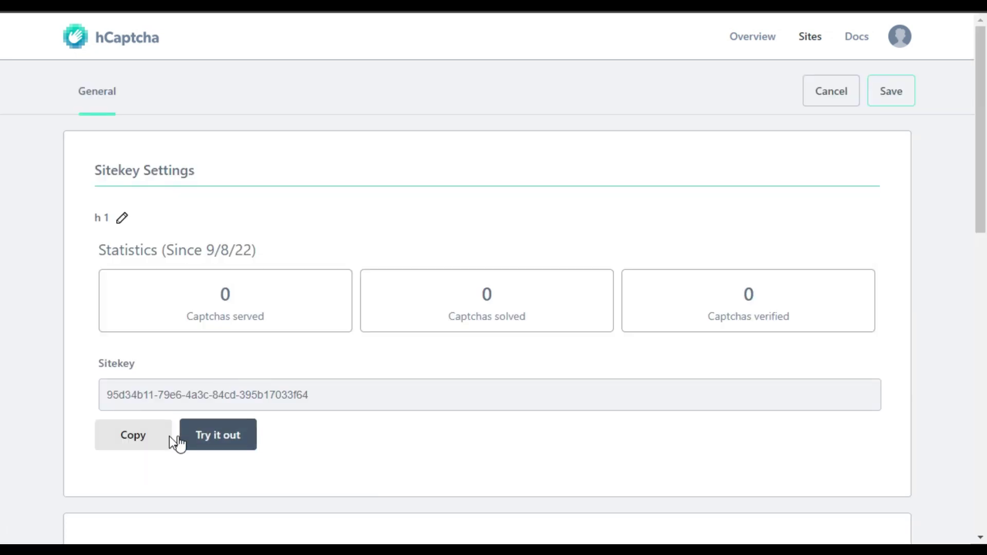
click(133, 437)
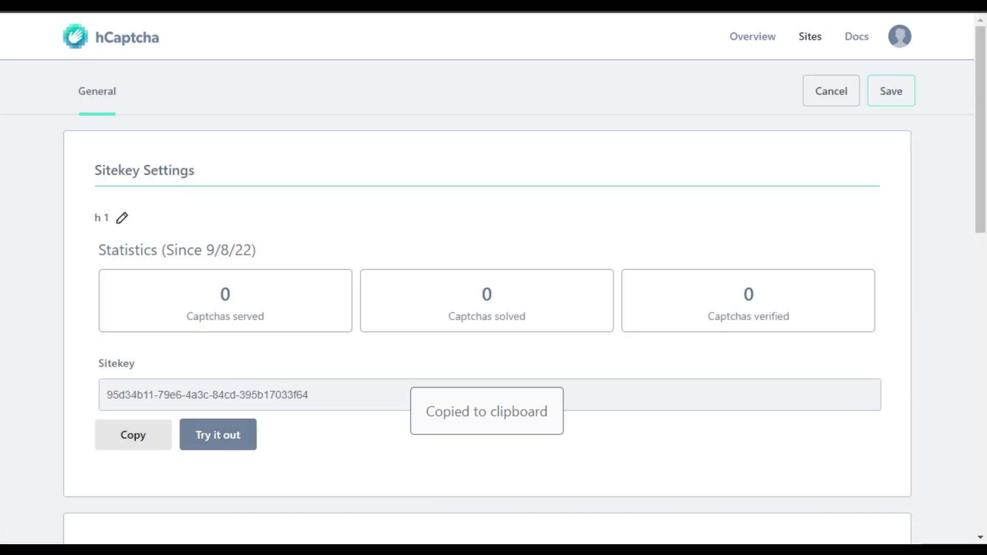
key(ctrl+Tab)
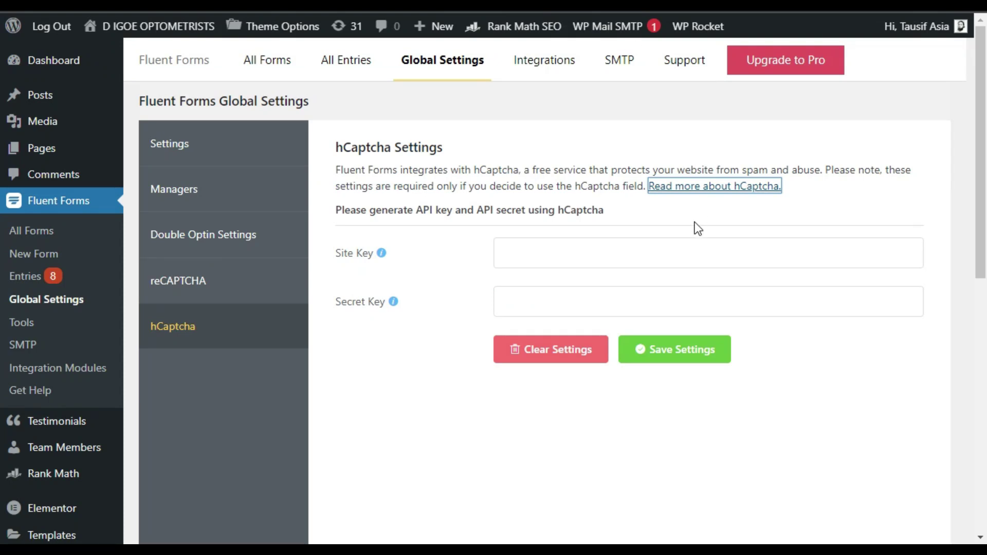
click(674, 240)
key(ctrl+v)
click(478, 311)
- Copy the secret key from the hCaptcha account settings
key(ctrl+Tab)
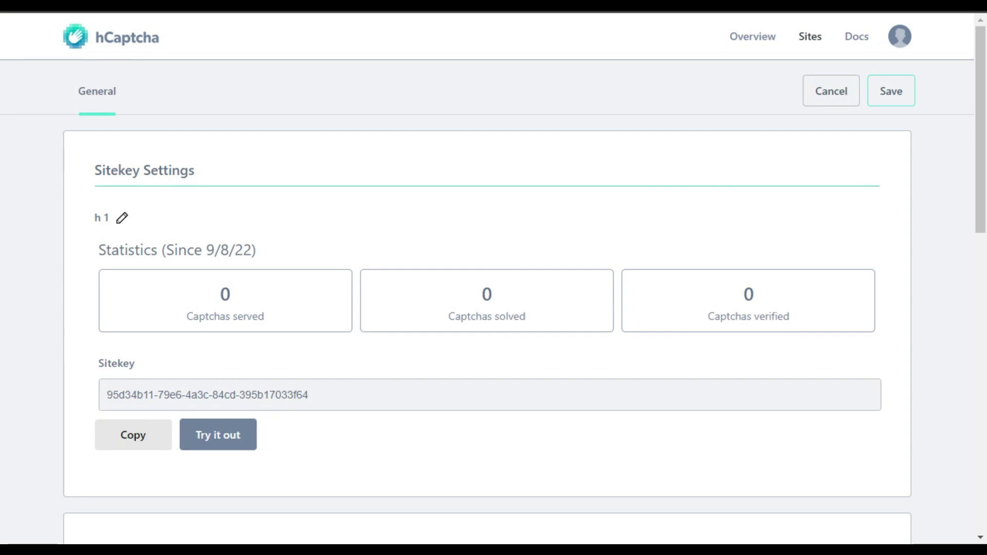
click(900, 36)
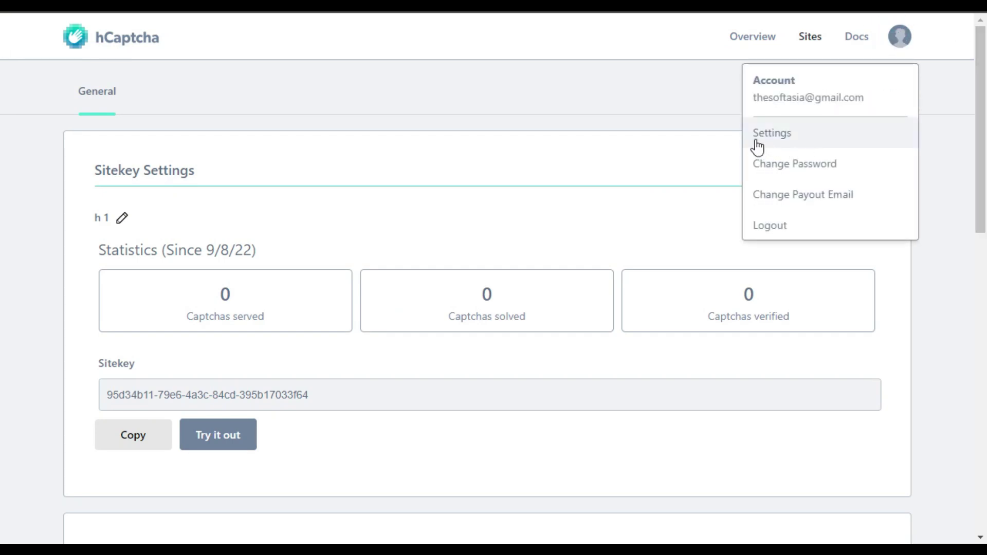
click(822, 138)
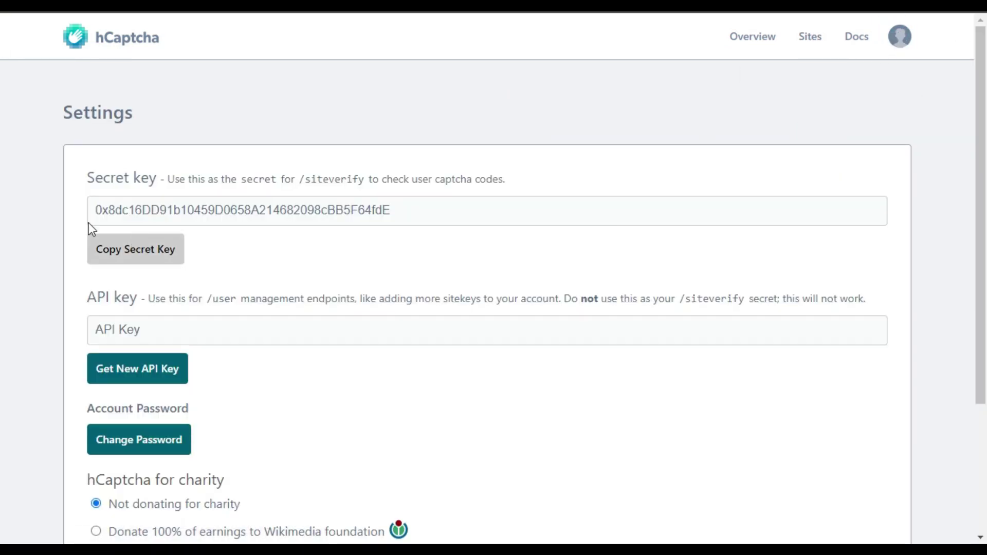
click(110, 252)
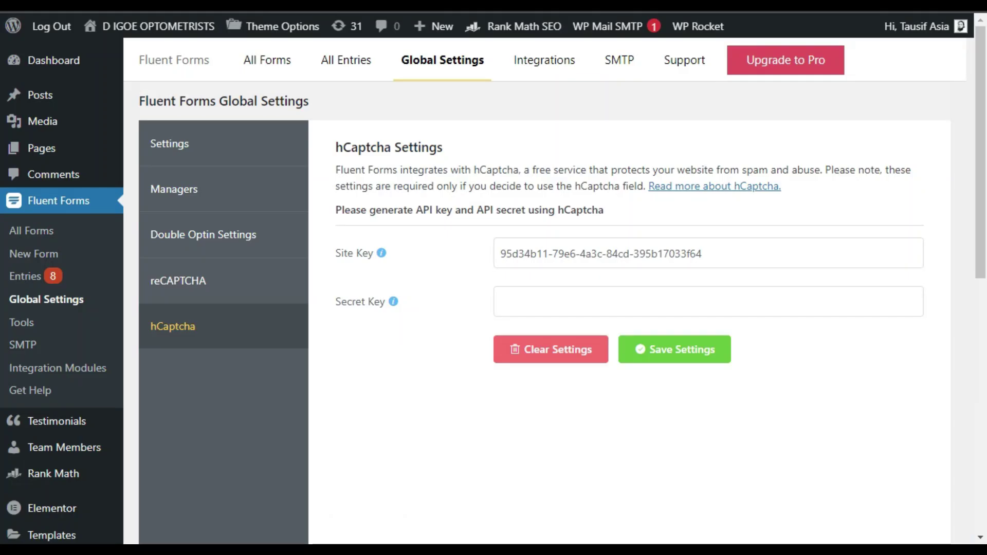
- Paste the secret key into the Secret Key field and save the settings
click(537, 305)
key(ctrl+v)
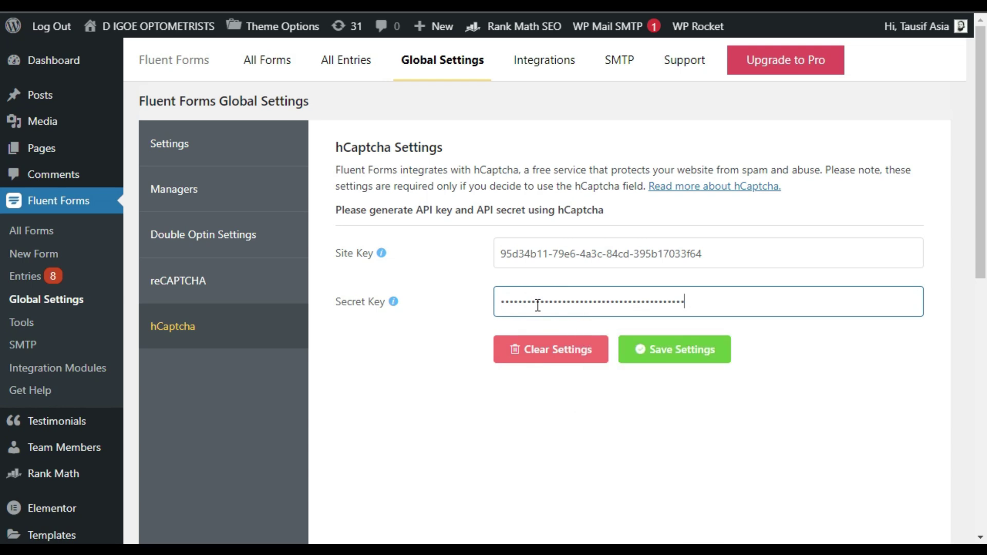
click(687, 357)
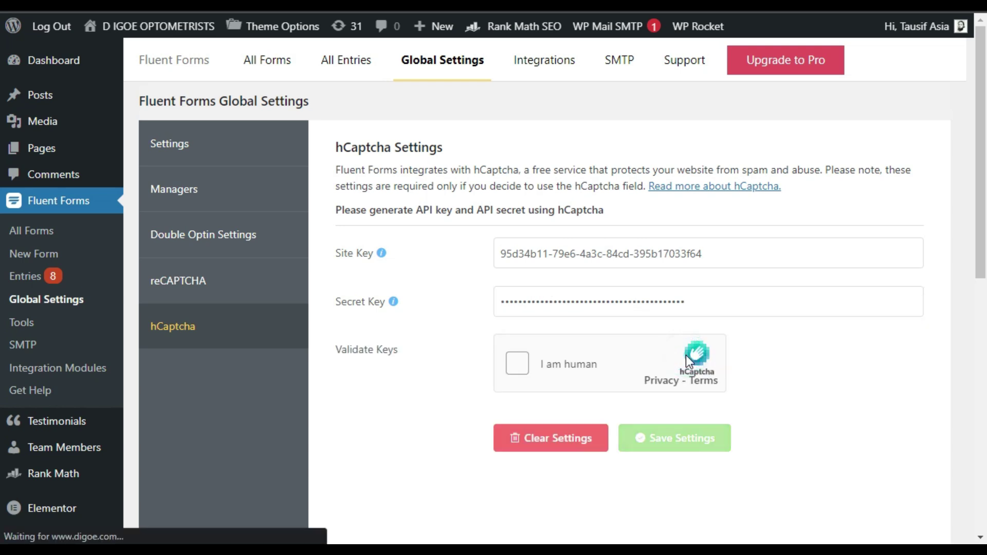
- Start the 'I am human' check and pick the horses with white legs in the first image set
click(589, 366)
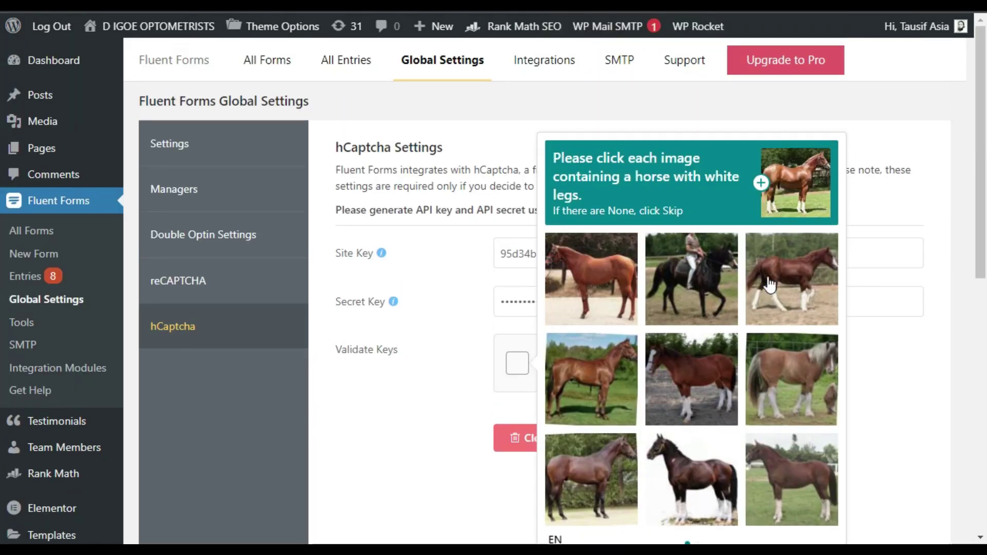
scroll(729, 201, down, 2)
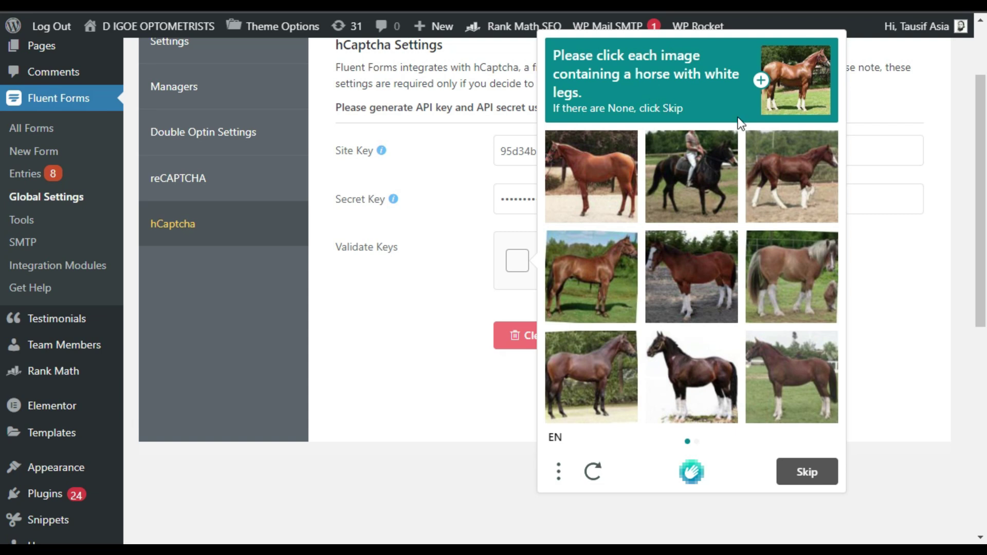
click(801, 188)
click(791, 278)
click(692, 277)
click(772, 380)
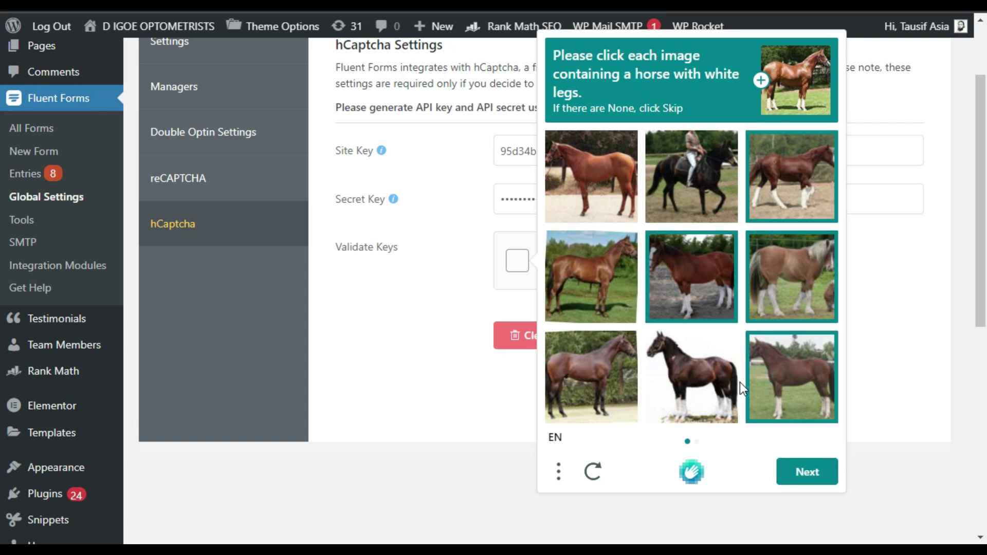
click(815, 472)
- Pick the white-legged horses in the second set, submit, and save the validated hCaptcha keys
click(719, 285)
click(792, 280)
click(582, 374)
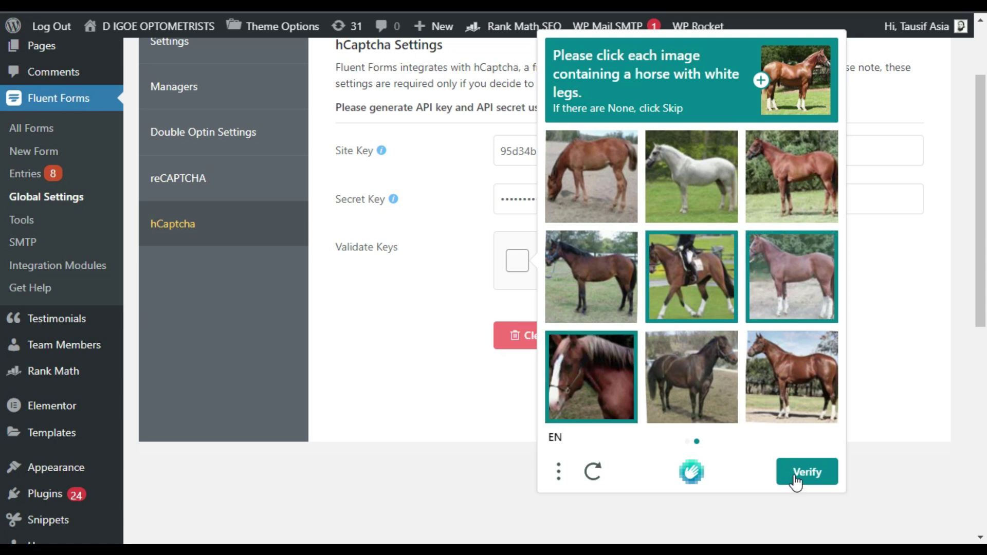
click(611, 404)
click(704, 203)
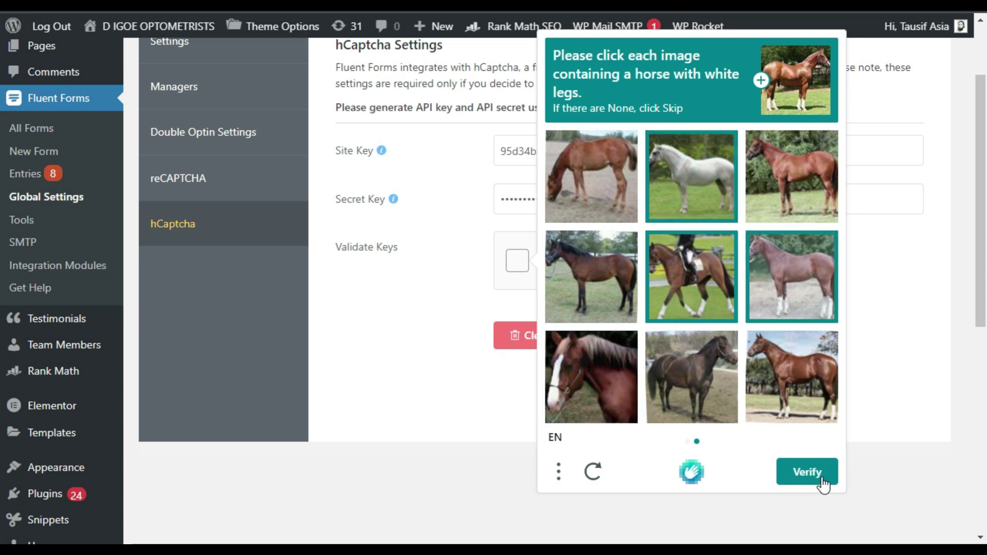
click(807, 408)
click(807, 473)
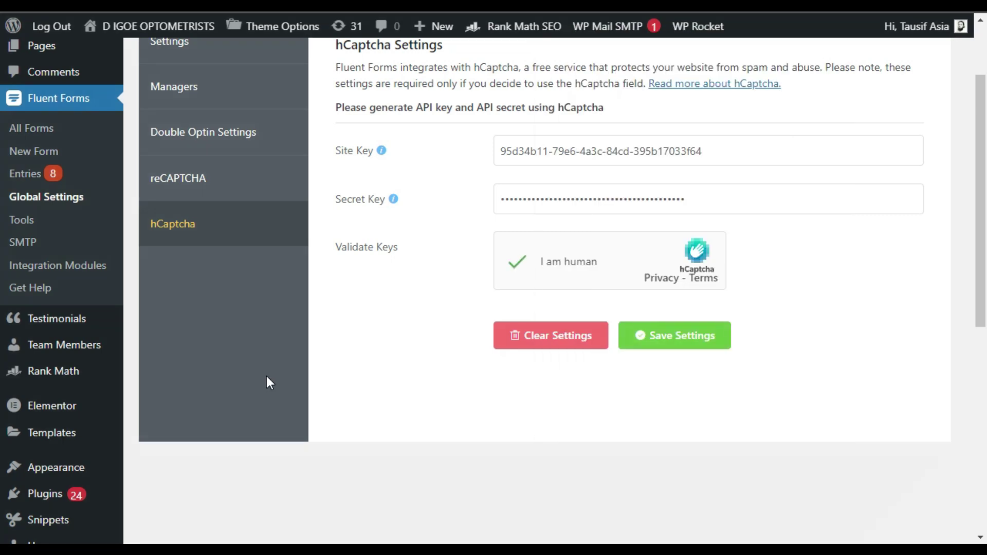
click(700, 338)
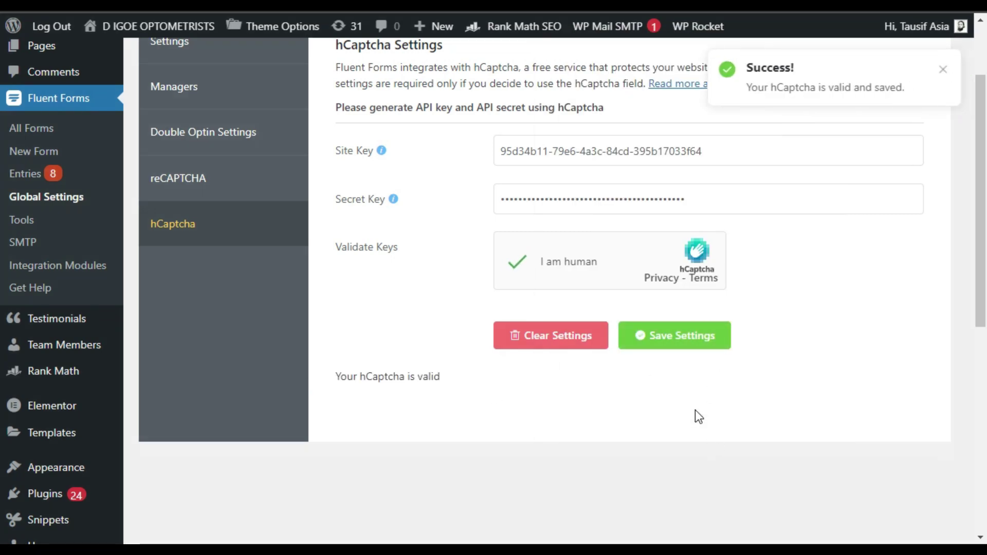
drag(752, 90, 852, 89)
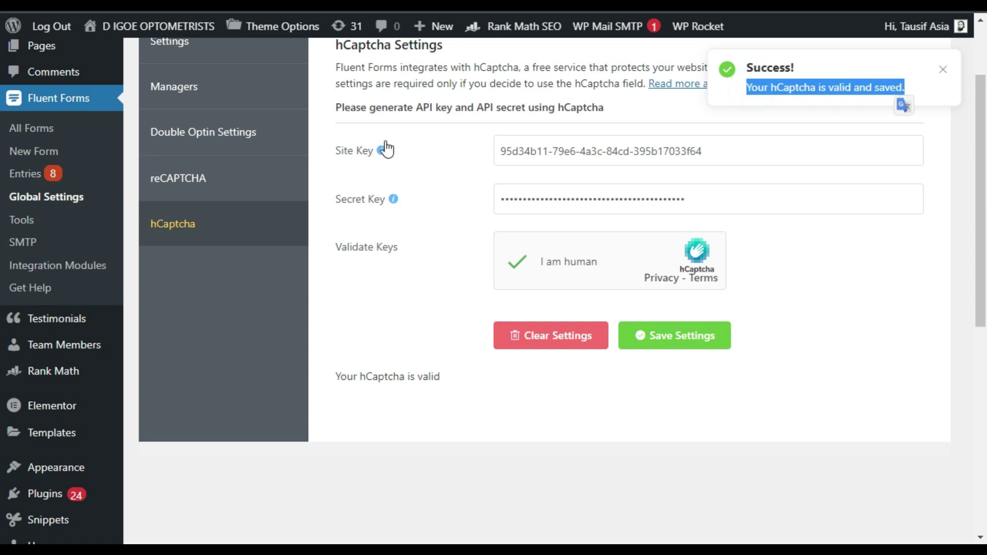
- Drag an hCaptcha field from Advanced Fields below the Textarea in Captcha 1 and save the form
click(37, 139)
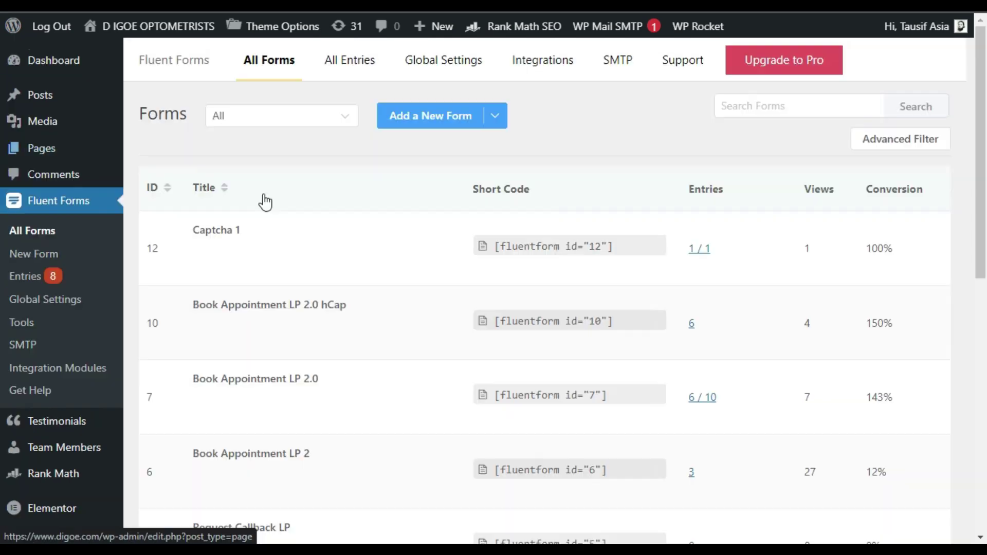
click(200, 247)
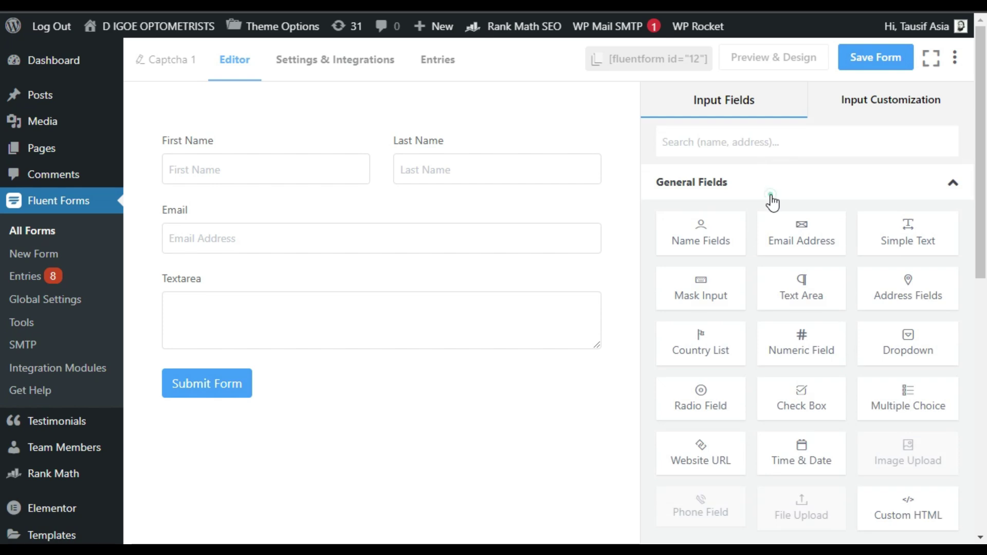
click(771, 195)
click(734, 223)
drag(709, 332, 286, 398)
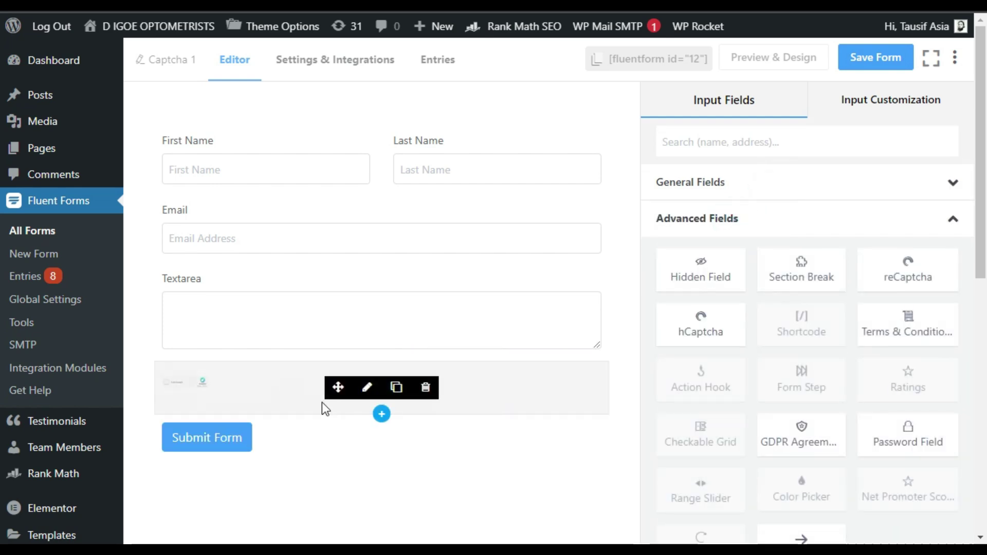
click(879, 67)
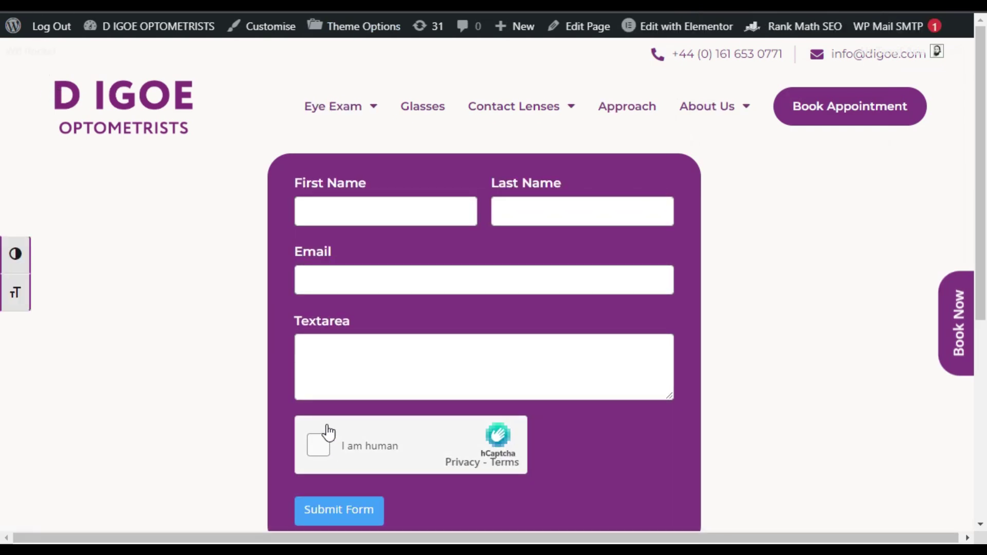
- On the live form, select the matching horse images in the first hCaptcha image set
click(381, 205)
click(538, 209)
scroll(355, 374, down, 2)
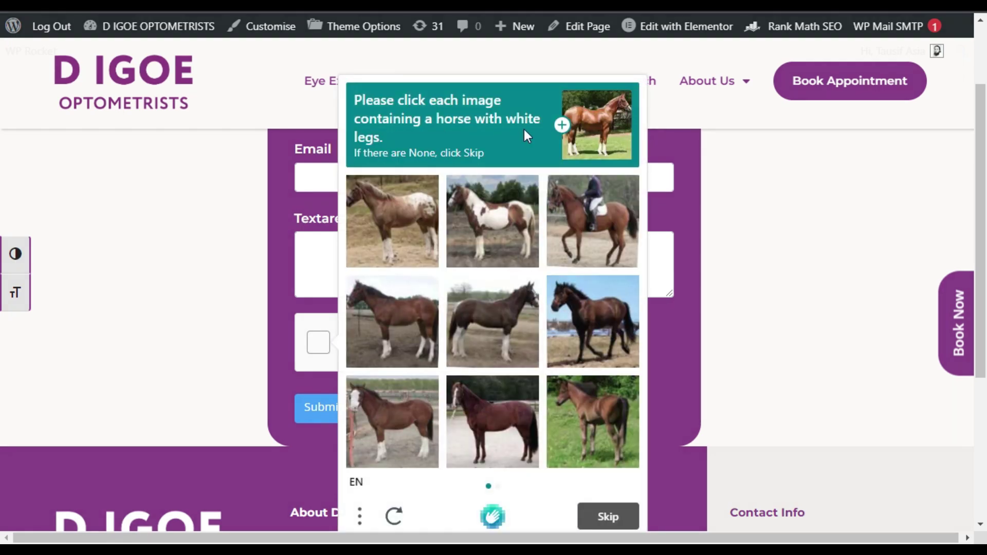
click(414, 244)
click(457, 241)
click(587, 232)
click(586, 232)
click(489, 342)
click(414, 331)
click(383, 431)
click(609, 517)
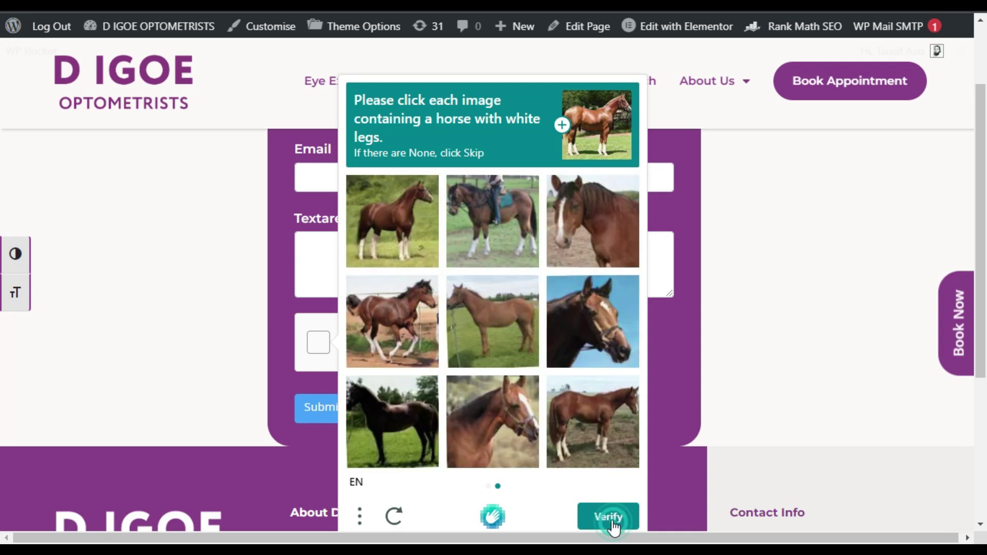
- Pick three matching horses in the second set and submit the challenge for verification
click(398, 340)
click(417, 212)
click(591, 419)
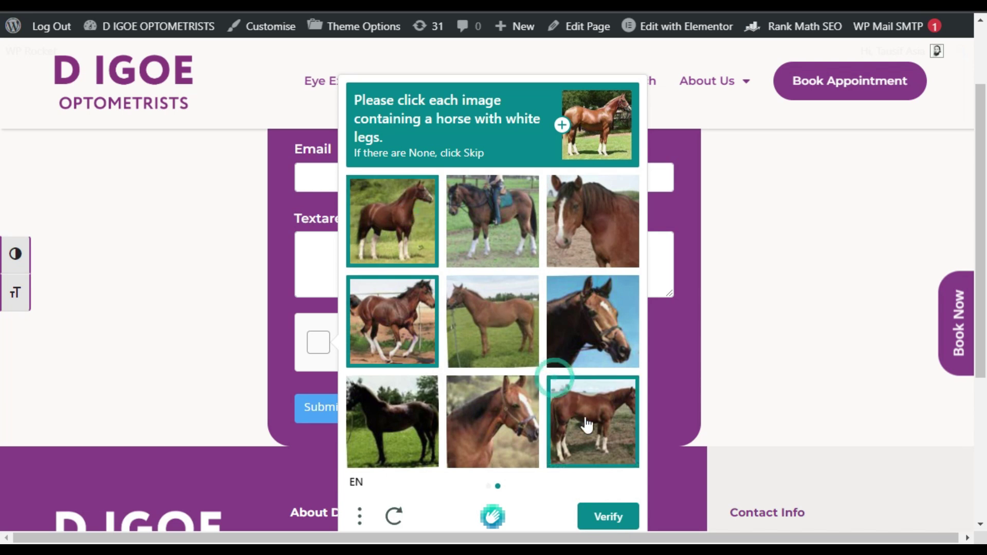
click(608, 517)
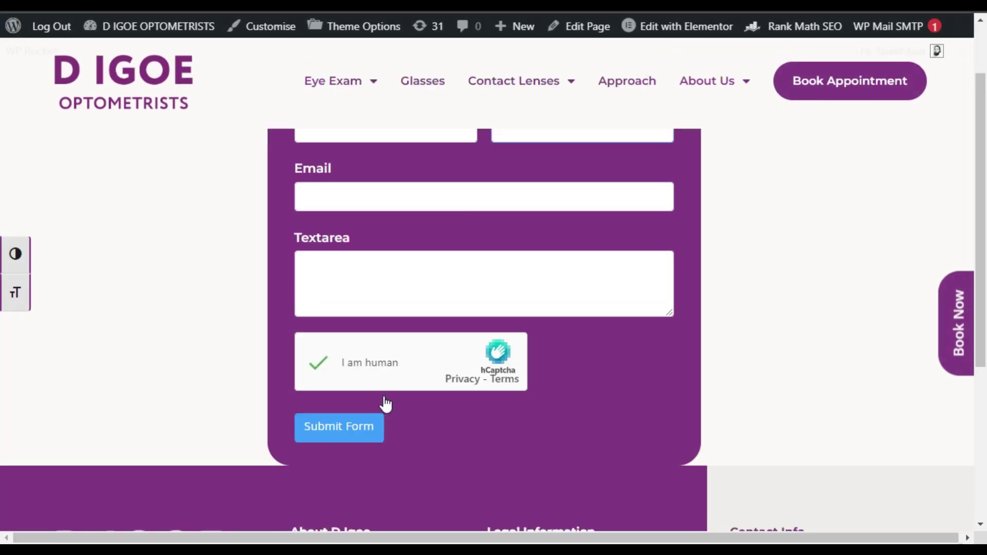
scroll(406, 355, down, 2)
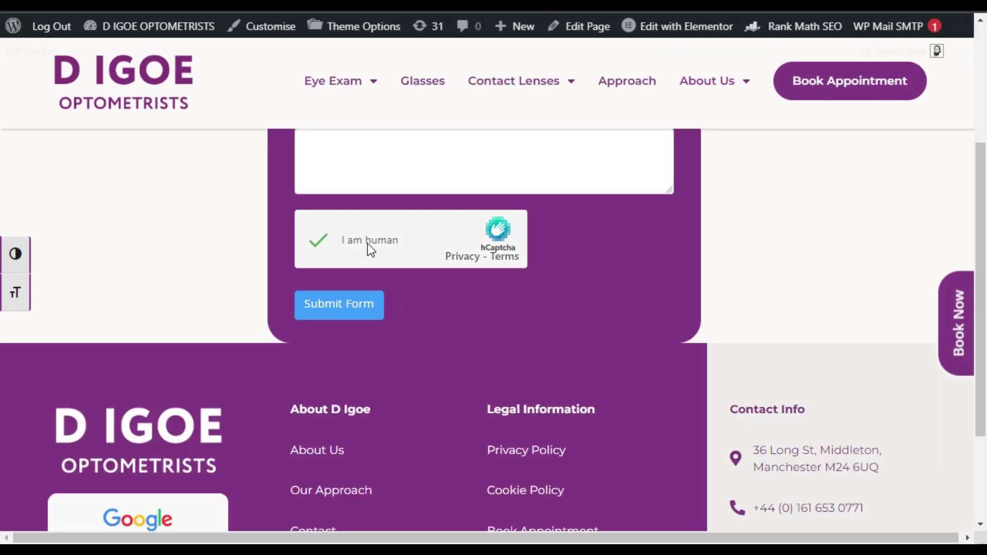
scroll(430, 409, up, 2)
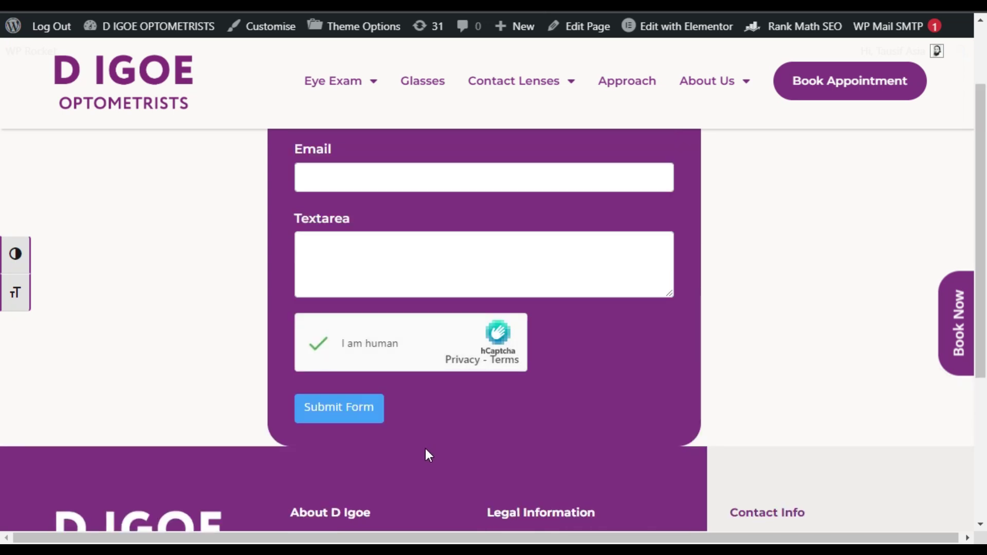
scroll(425, 449, up, 2)
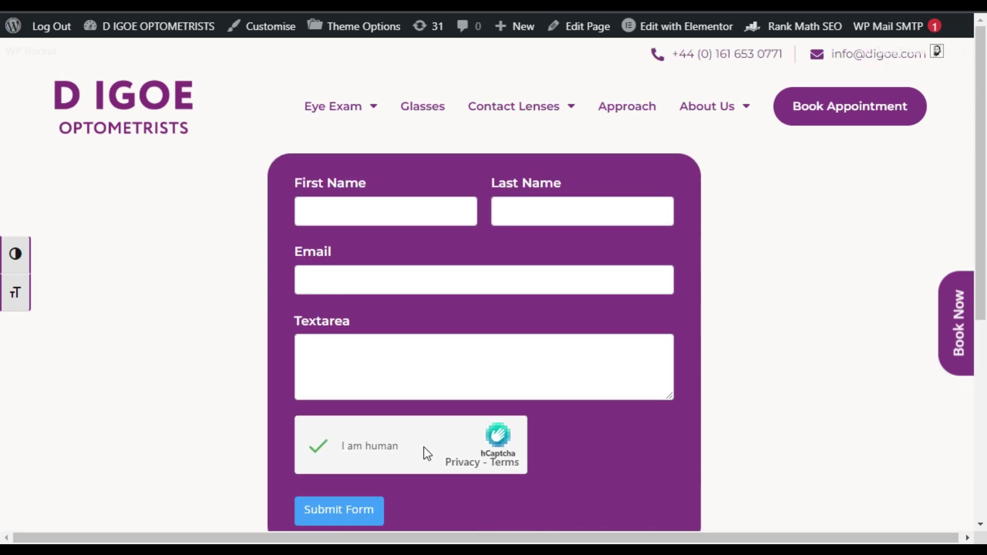